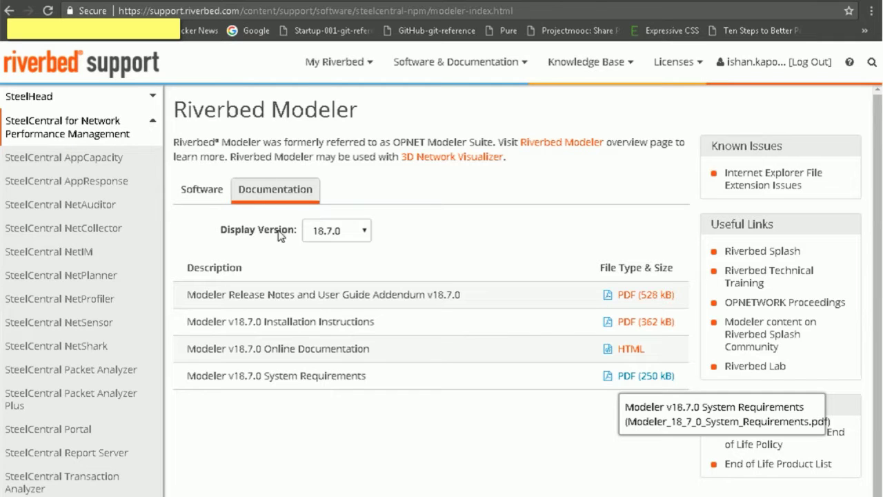
Keep the Riverbed Modeler documentation version at 18.7.0 on the Documentation tab.
{"action": "left_click", "coordinate": [362, 233]}
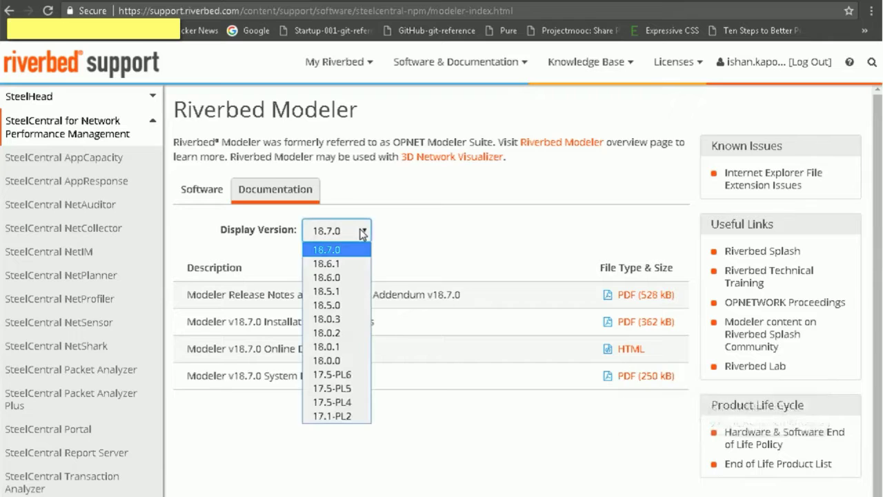
{"action": "left_click", "coordinate": [362, 232]}
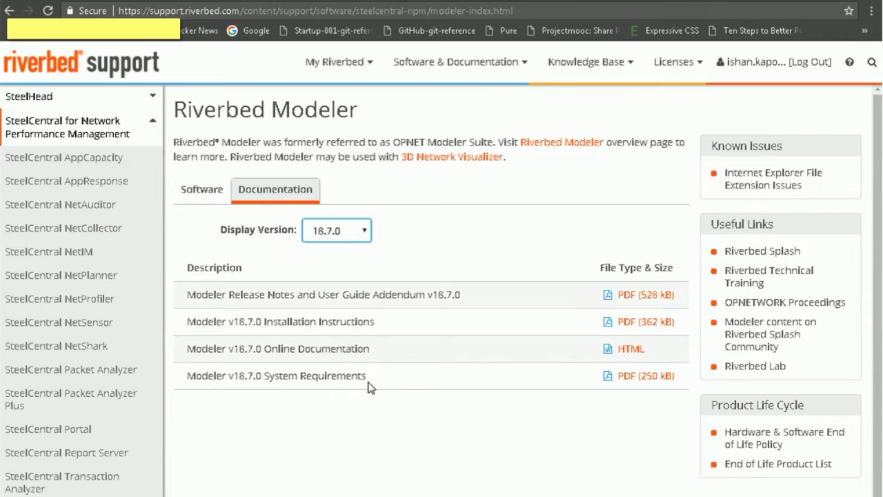
Open the Modeler v18.7.0 System Requirements PDF, then move to the Visual Studio downloads tab.
{"action": "left_click", "coordinate": [343, 4]}
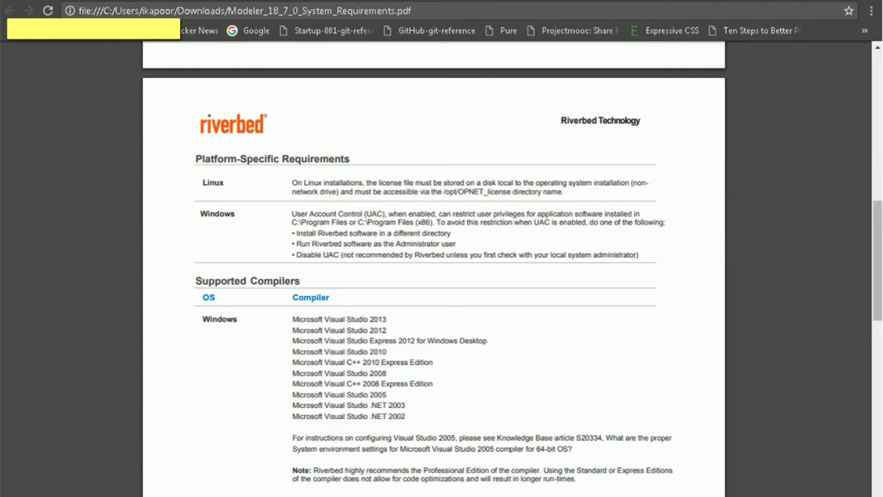
{"action": "key", "text": "ctrl+Tab"}
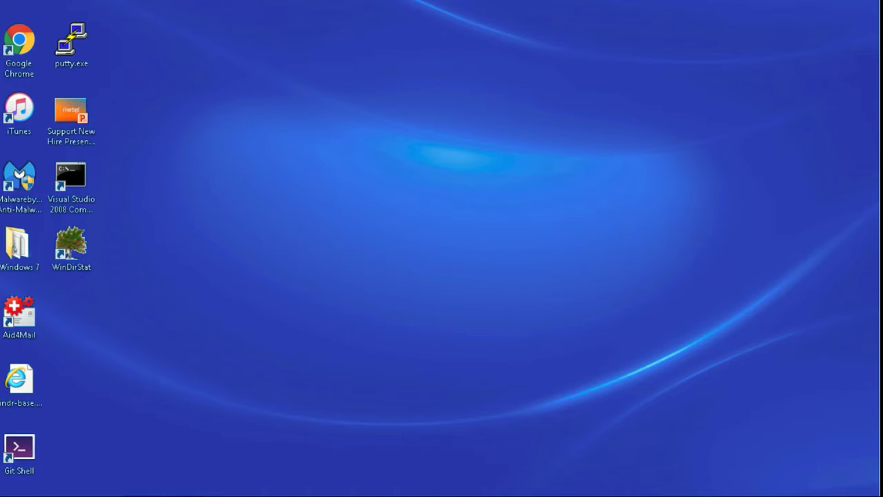
Launch Visual Studio x64 Win64 Command Prompt (2010) from Microsoft Visual Studio 2010 > Visual Studio Tools.
{"action": "left_click", "coordinate": [17, 494]}
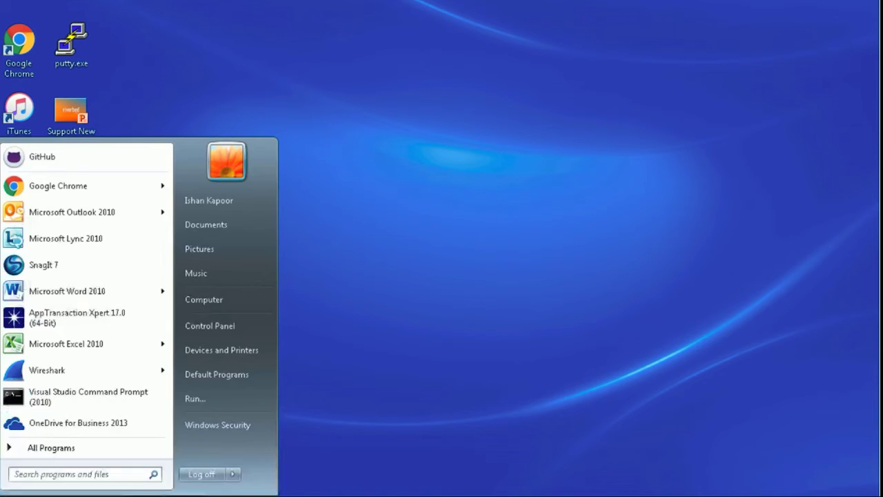
{"action": "left_click", "coordinate": [43, 450]}
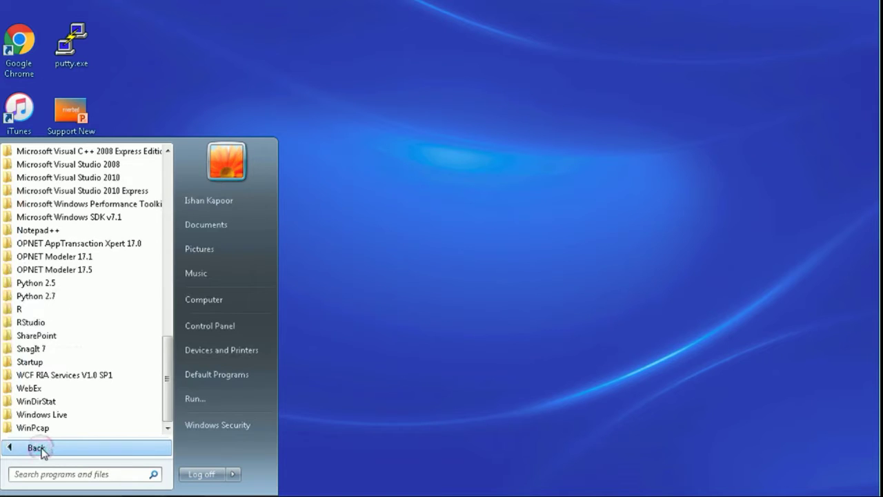
{"action": "left_click_drag", "start_coordinate": [166, 368], "coordinate": [156, 345]}
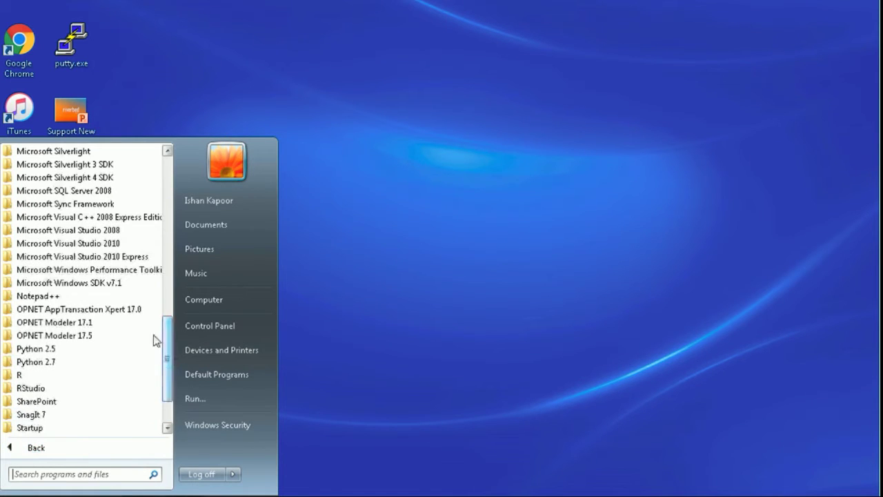
{"action": "left_click", "coordinate": [102, 243]}
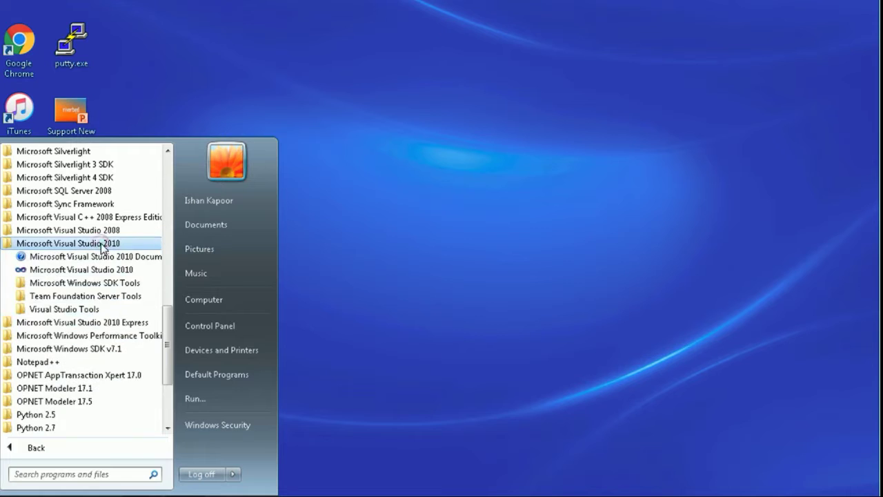
{"action": "left_click", "coordinate": [69, 309]}
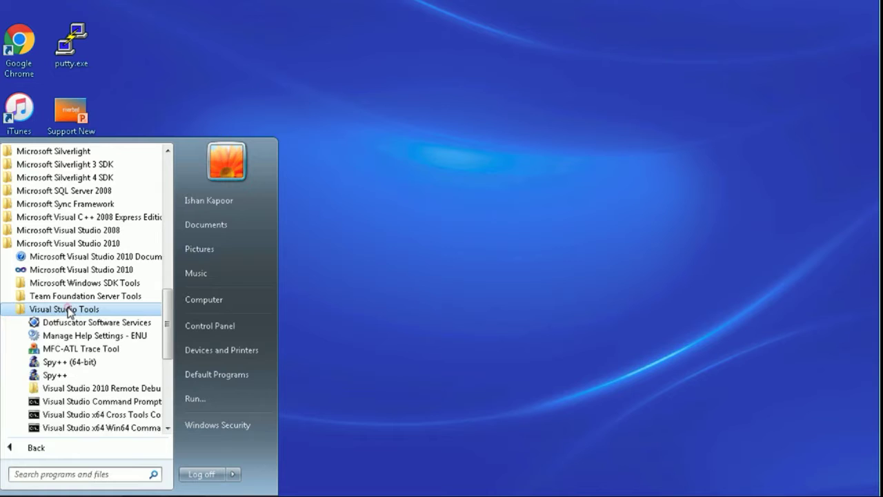
{"action": "left_click_drag", "start_coordinate": [165, 334], "coordinate": [166, 363]}
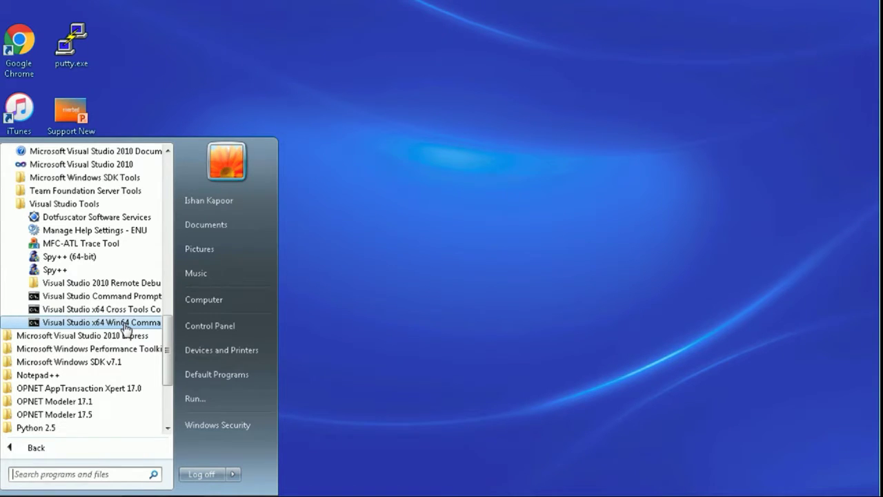
{"action": "left_click", "coordinate": [124, 324]}
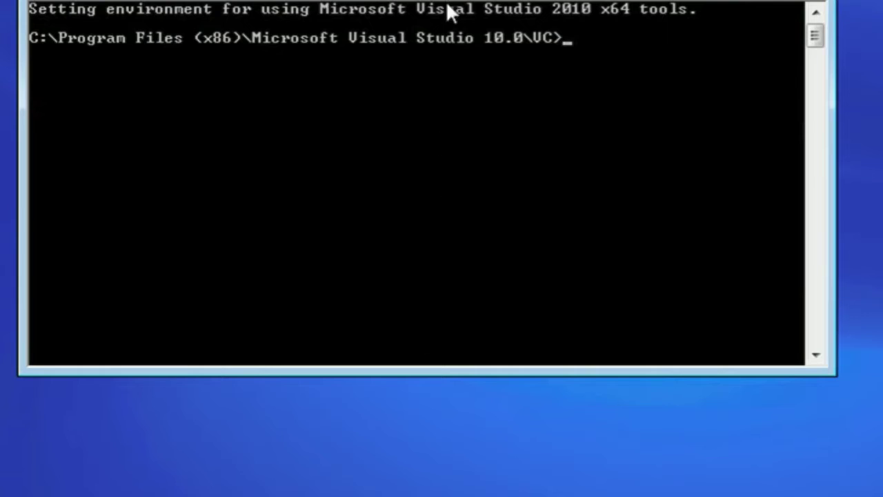
Move the console fully on screen and list the INCLUDE paths with 'set include'.
{"action": "left_click_drag", "start_coordinate": [455, 14], "coordinate": [466, 96]}
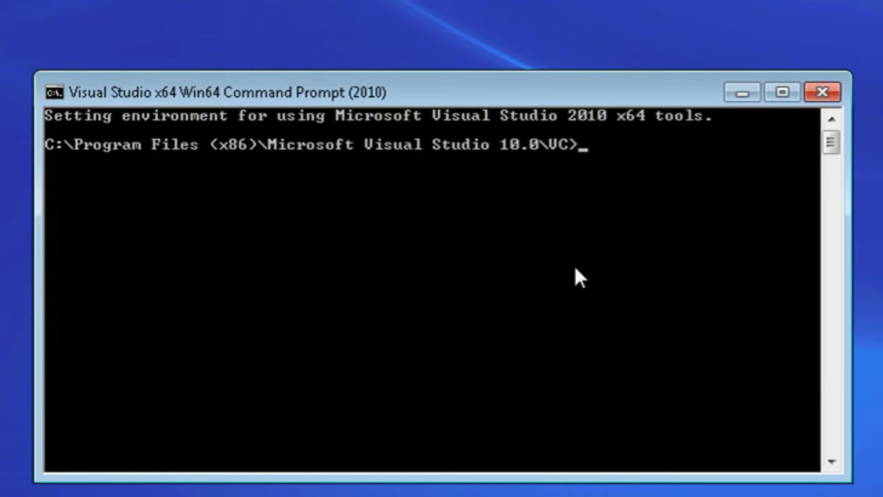
{"action": "type", "text": "set include"}
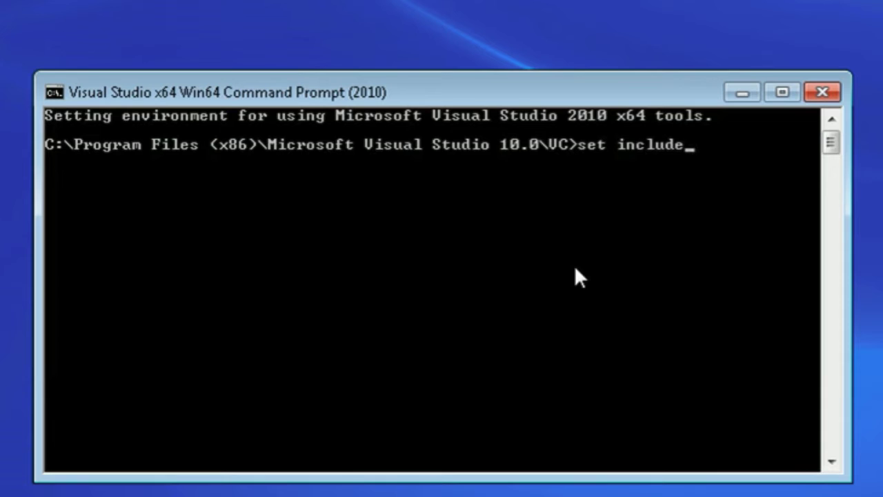
{"action": "key", "text": "Return"}
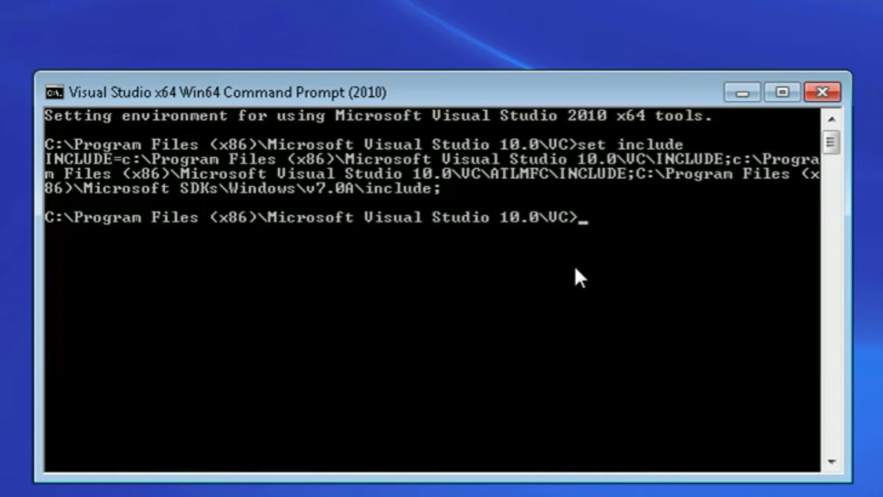
Redirect 'set include' into env.txt in the user's home folder under C:\Users.
{"action": "type", "text": "set include"}
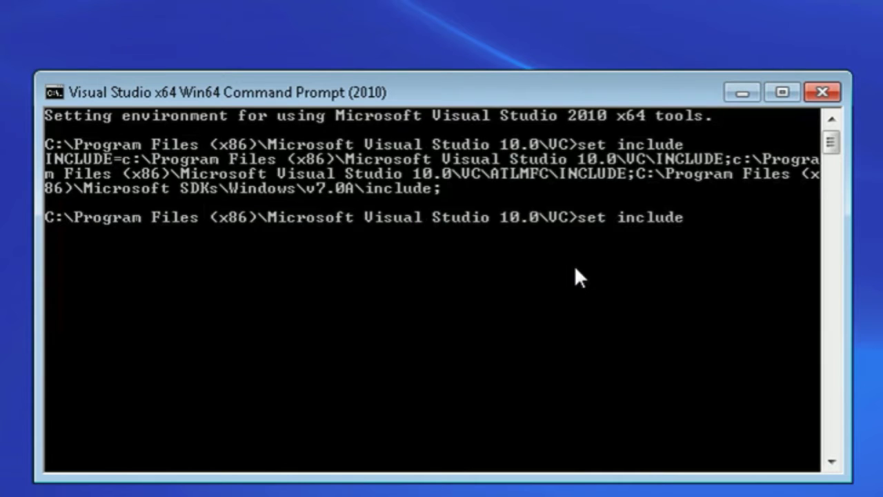
{"action": "type", "text": " > c:\\use"}
{"action": "key", "text": "Tab"}
{"action": "type", "text": "\\ik"}
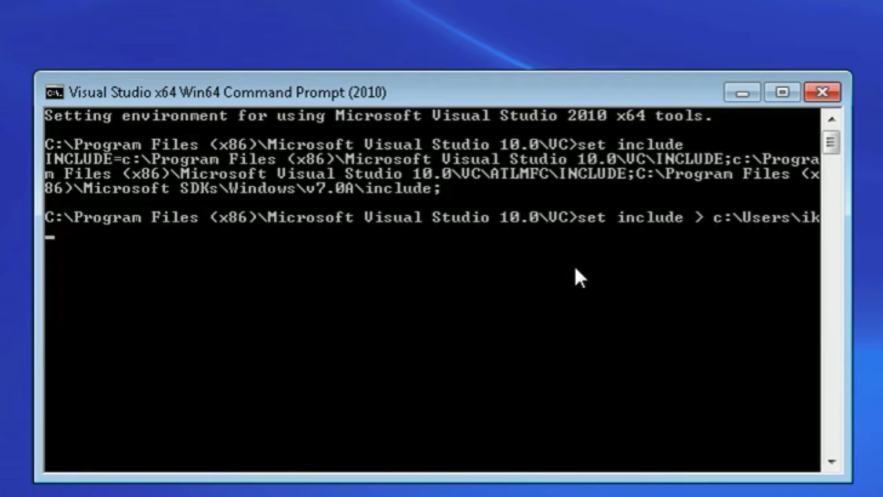
{"action": "key", "text": "Tab"}
{"action": "type", "text": "\\e"}
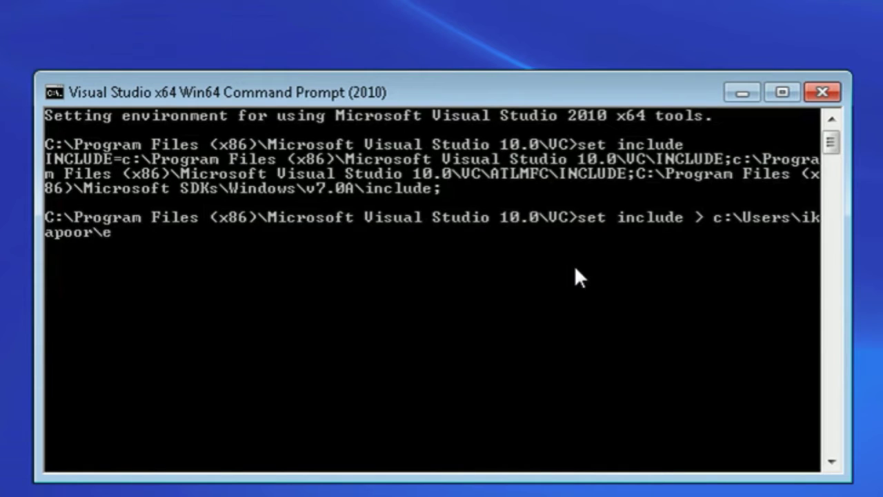
{"action": "type", "text": "nv.txt"}
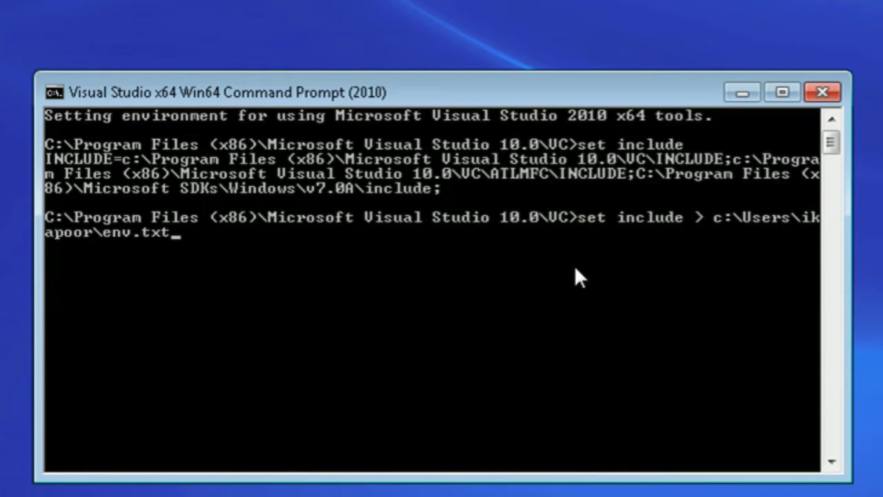
{"action": "key", "text": "Return"}
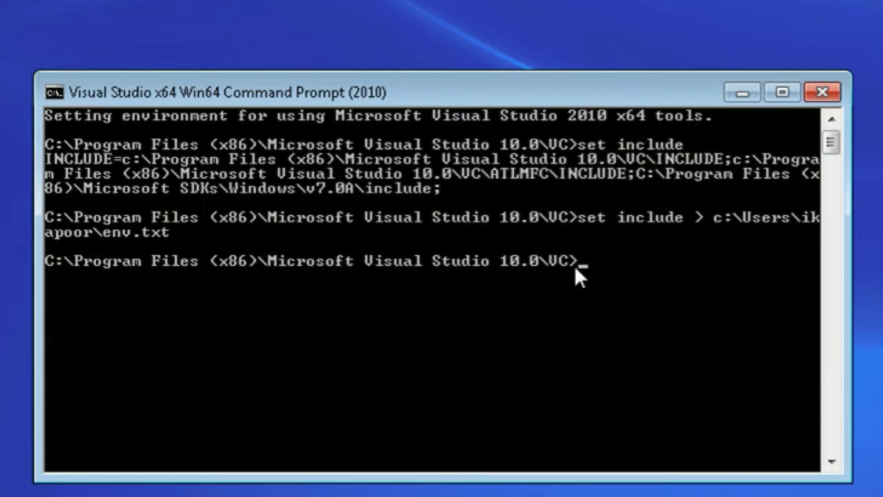
Append the LIB and PATH values to the same env.txt using 'set lib >>' and 'set path >>'.
{"action": "type", "text": "set lib >>"}
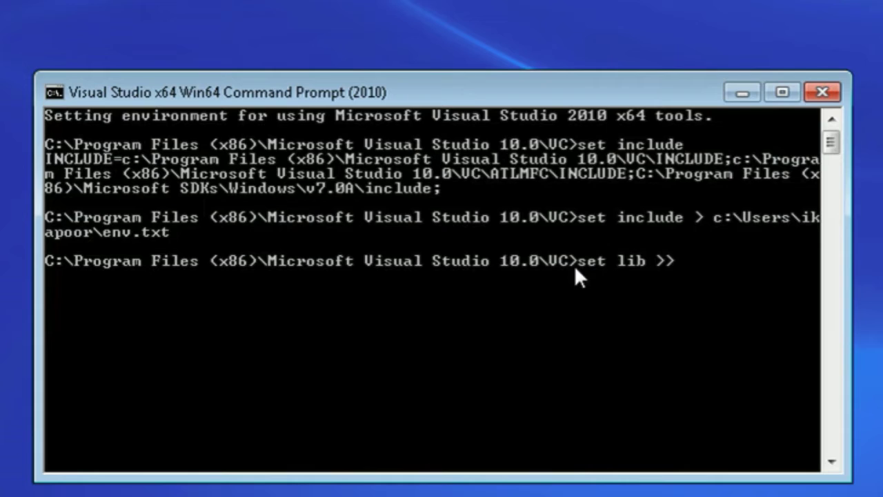
{"action": "type", "text": " c:\\Users\\"}
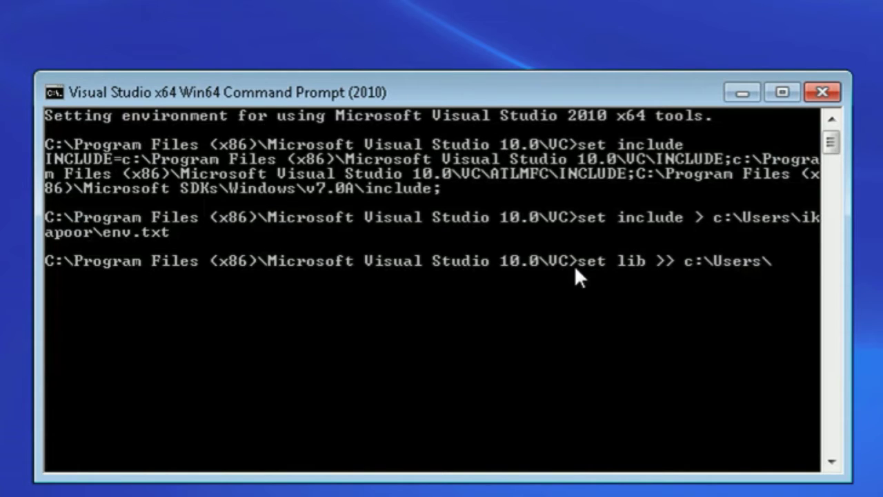
{"action": "type", "text": "ikapoor\\"}
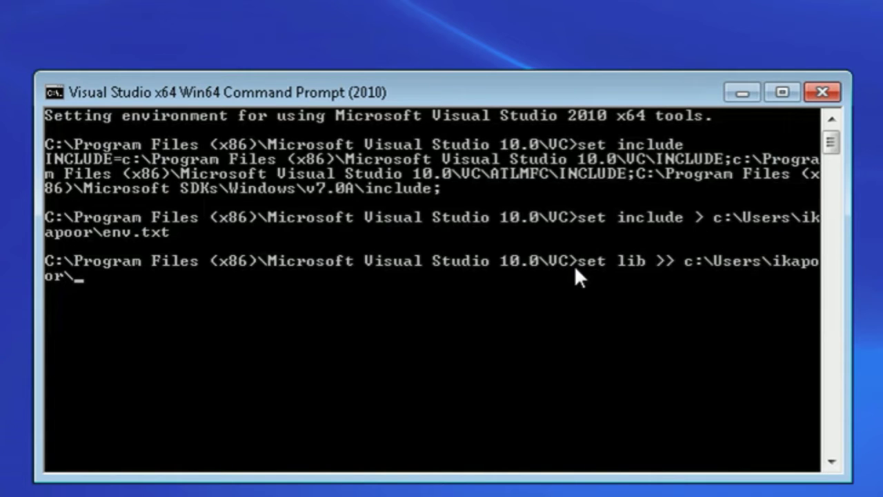
{"action": "type", "text": "env.txt"}
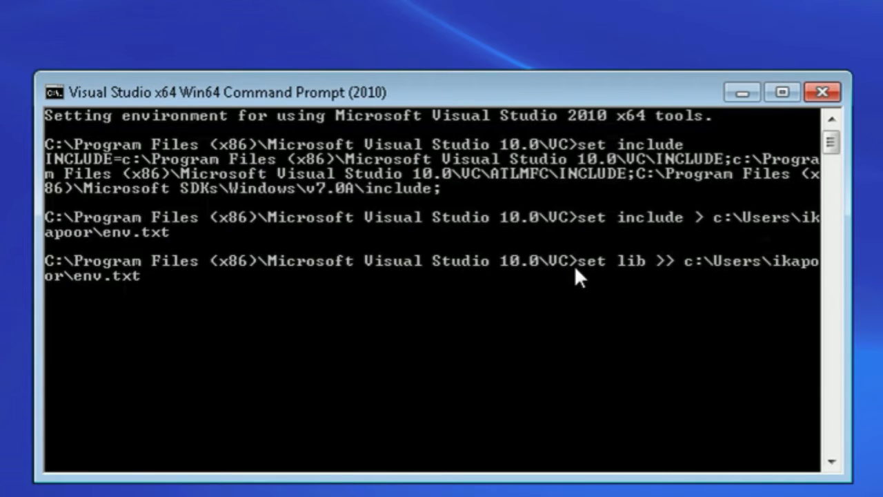
{"action": "key", "text": "Return"}
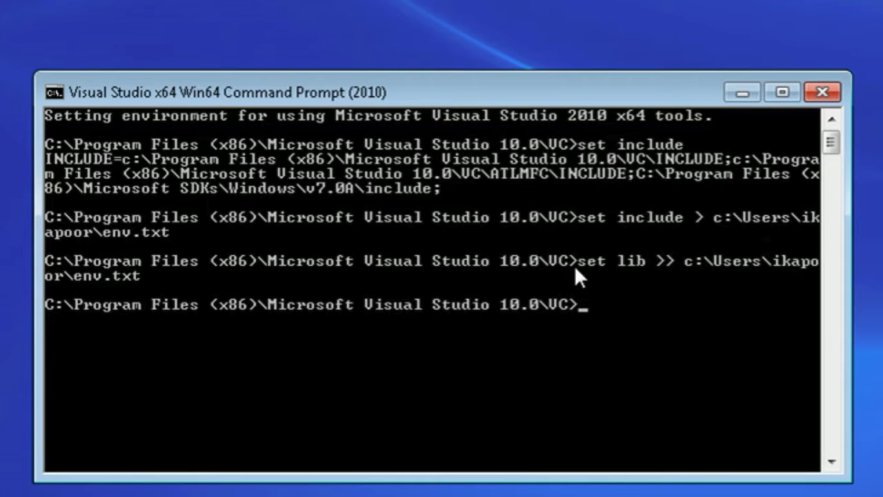
{"action": "type", "text": "set pat"}
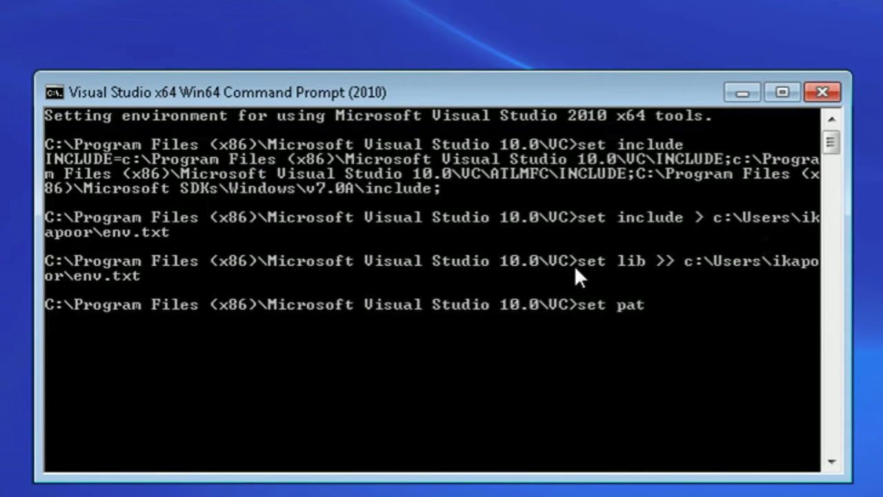
{"action": "type", "text": "h >> c:\\Users"}
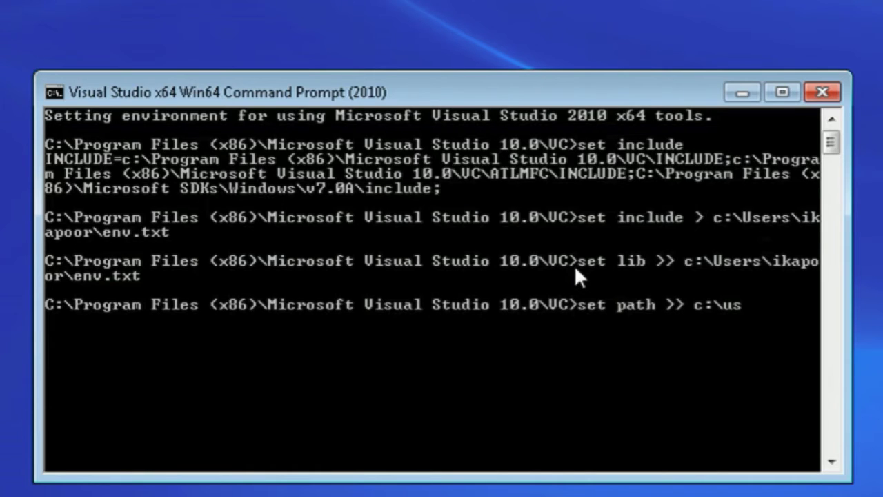
{"action": "type", "text": "\\ikapoor"}
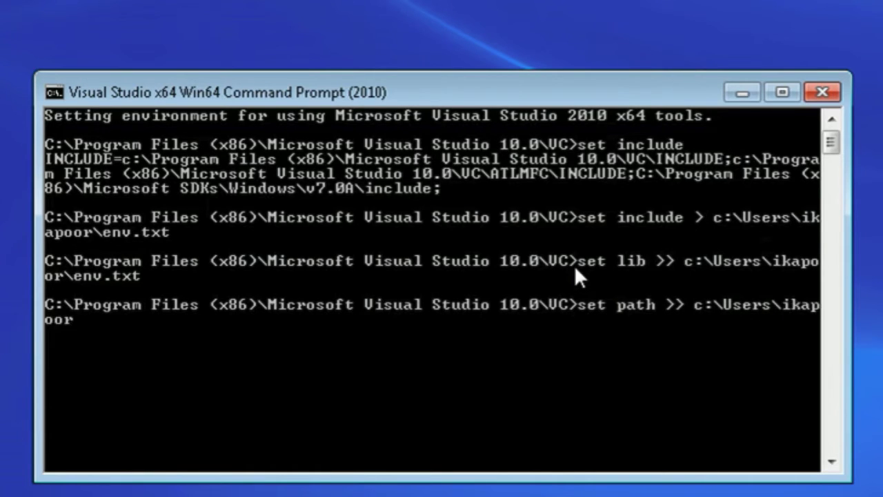
{"action": "type", "text": "\\env.txt"}
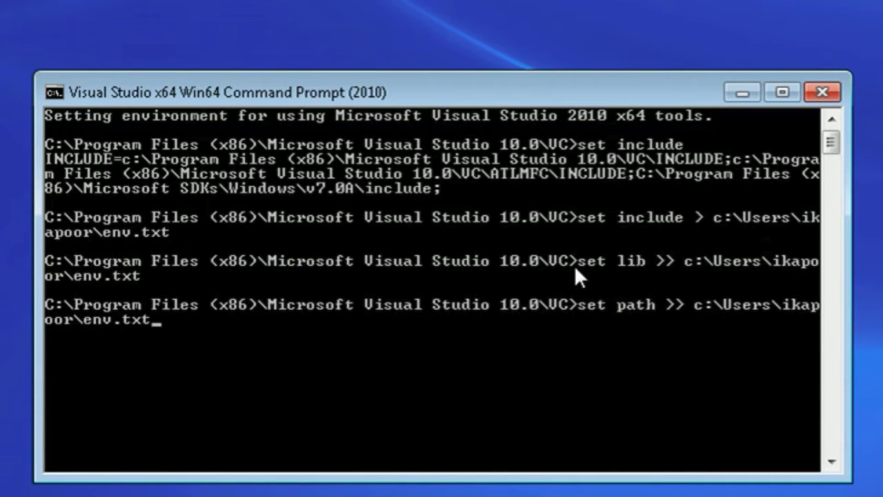
{"action": "key", "text": "Return"}
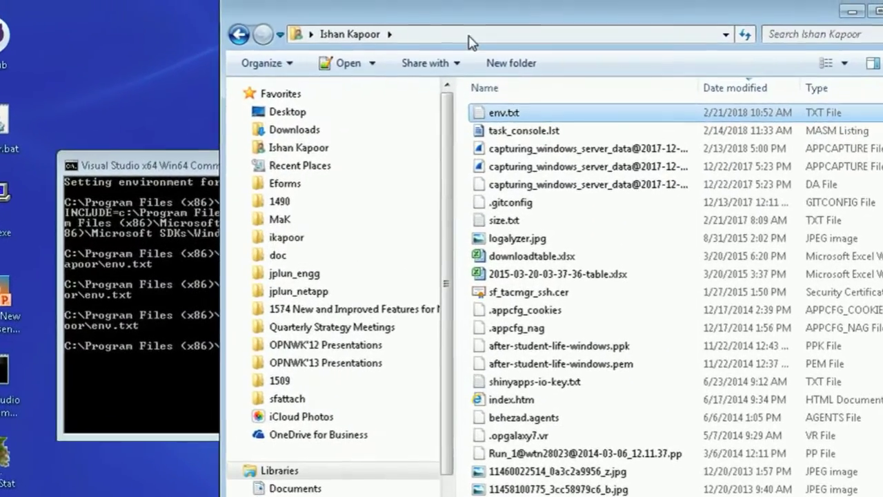
Open env.txt with Edit with Notepad++ and select the LIBPATH name on line 3.
{"action": "left_click", "coordinate": [469, 36]}
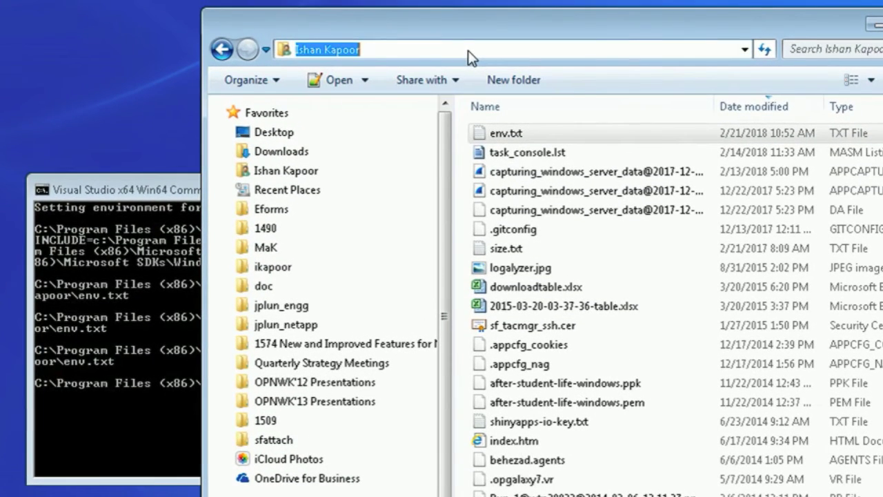
{"action": "left_click", "coordinate": [512, 135]}
{"action": "right_click", "coordinate": [512, 136]}
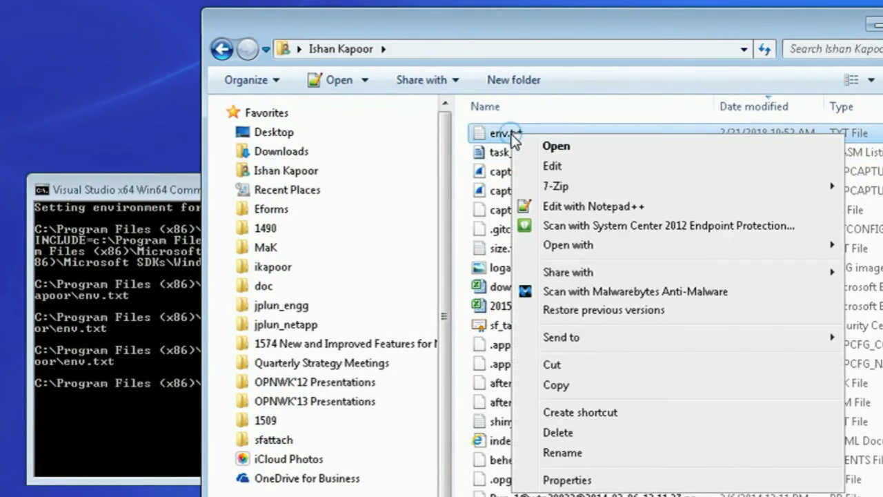
{"action": "left_click", "coordinate": [554, 211]}
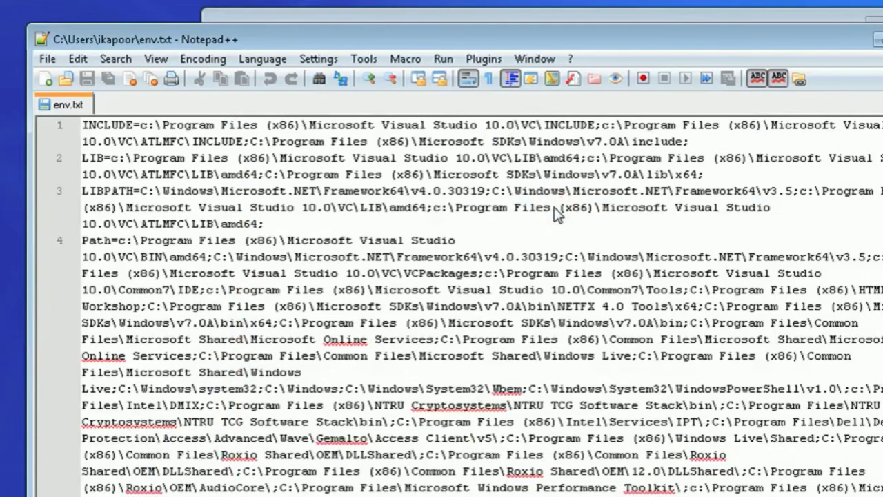
{"action": "double_click", "coordinate": [112, 191]}
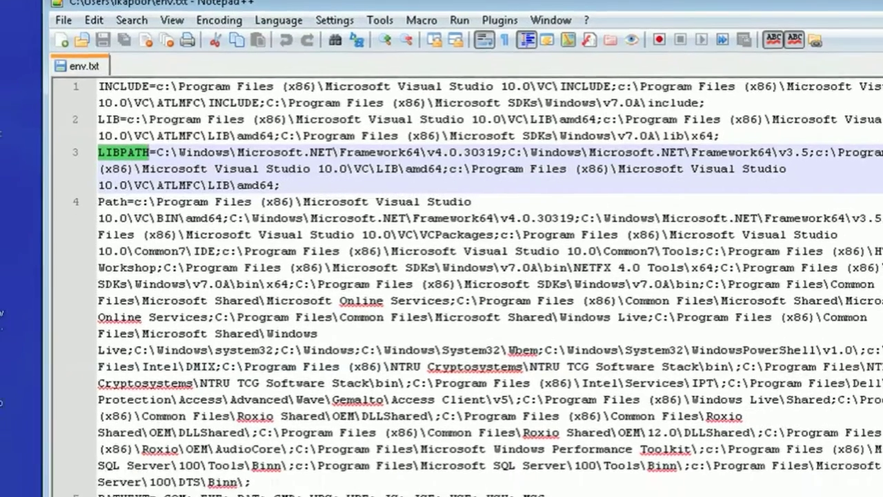
{"action": "key", "text": "super"}
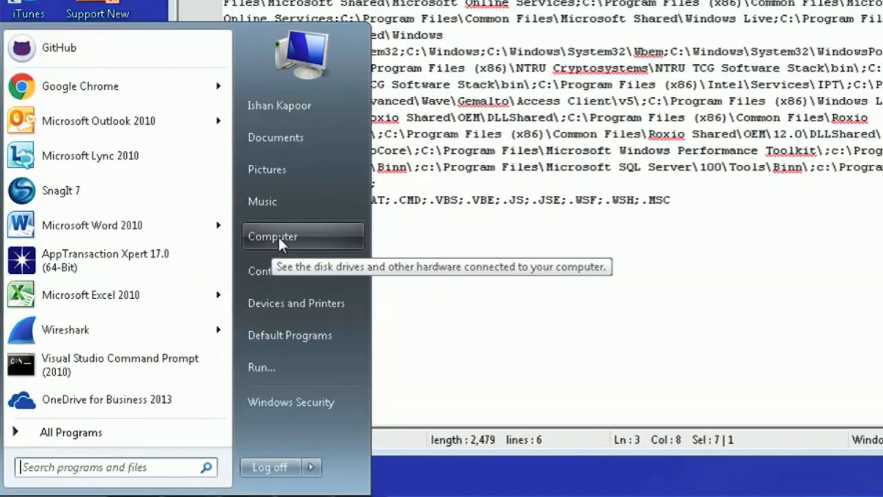
From Computer Properties, open Environment Variables, start a new user variable, and select INCLUDE in env.txt.
{"action": "right_click", "coordinate": [278, 235]}
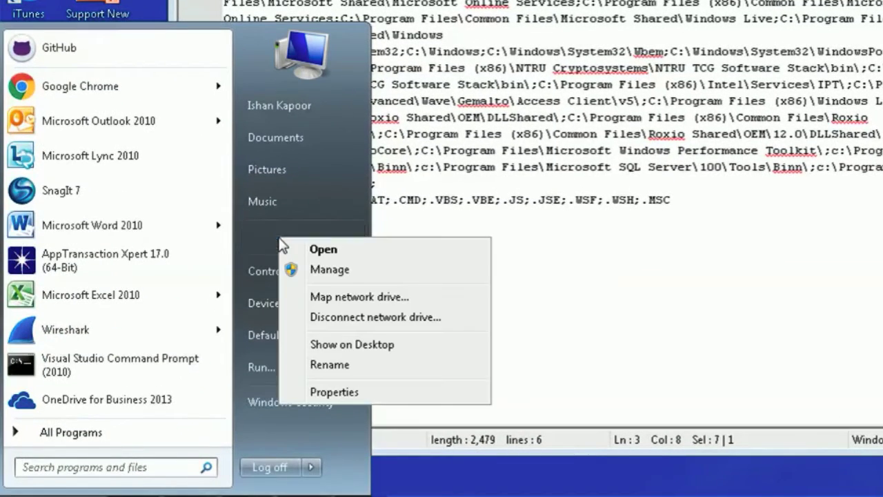
{"action": "left_click", "coordinate": [351, 391]}
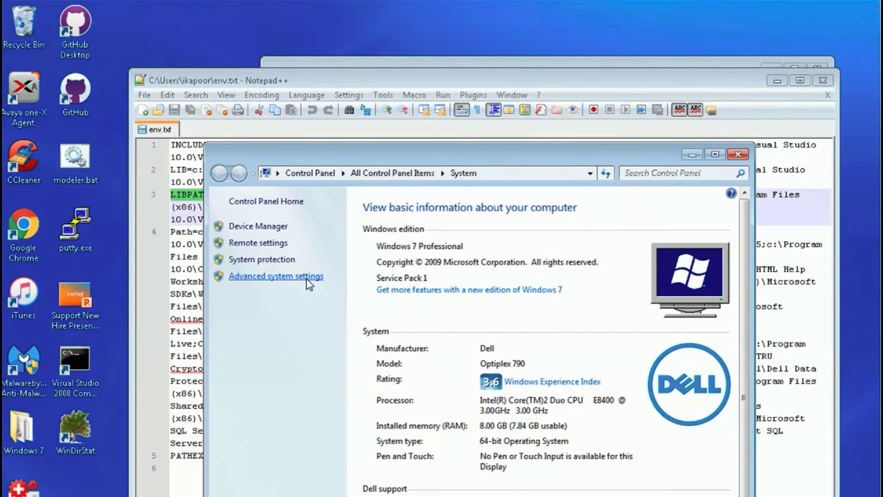
{"action": "left_click", "coordinate": [307, 280]}
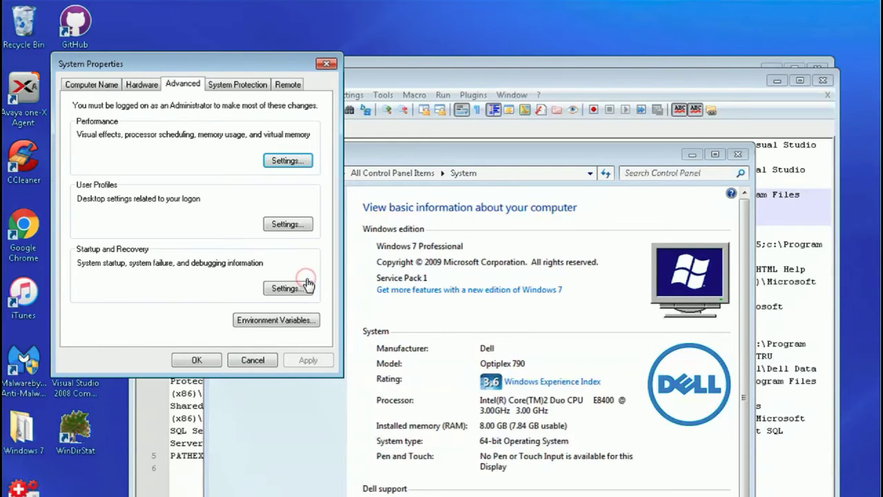
{"action": "left_click", "coordinate": [256, 321]}
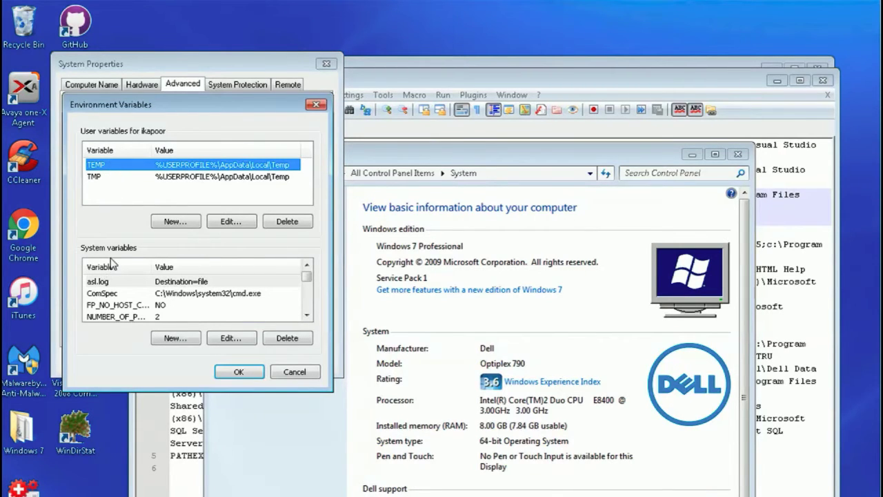
{"action": "left_click", "coordinate": [175, 221]}
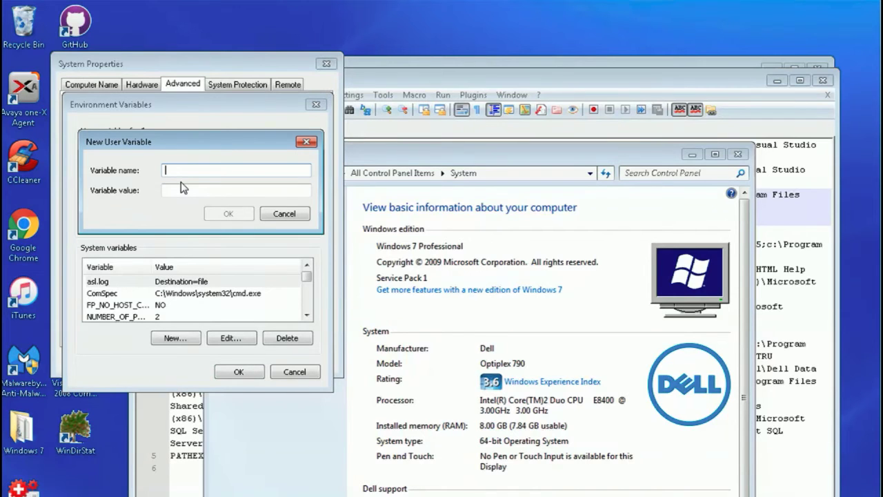
{"action": "left_click", "coordinate": [476, 80]}
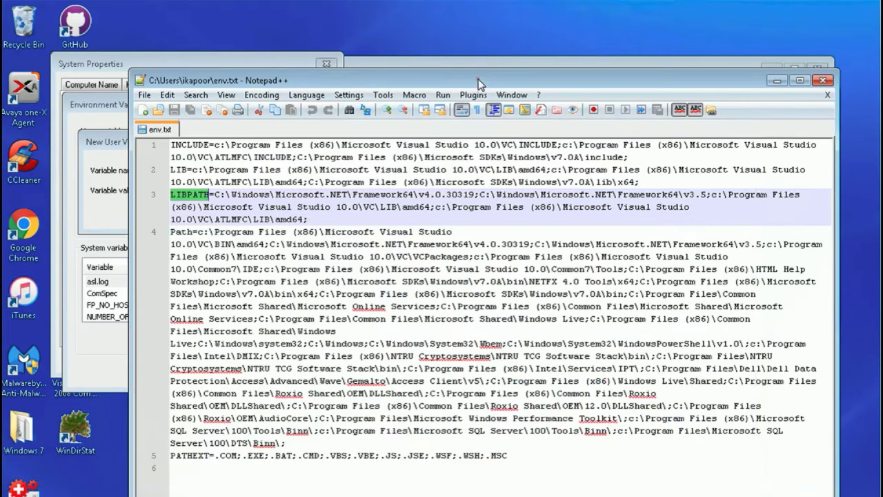
{"action": "double_click", "coordinate": [189, 144]}
{"action": "key", "text": "ctrl+c"}
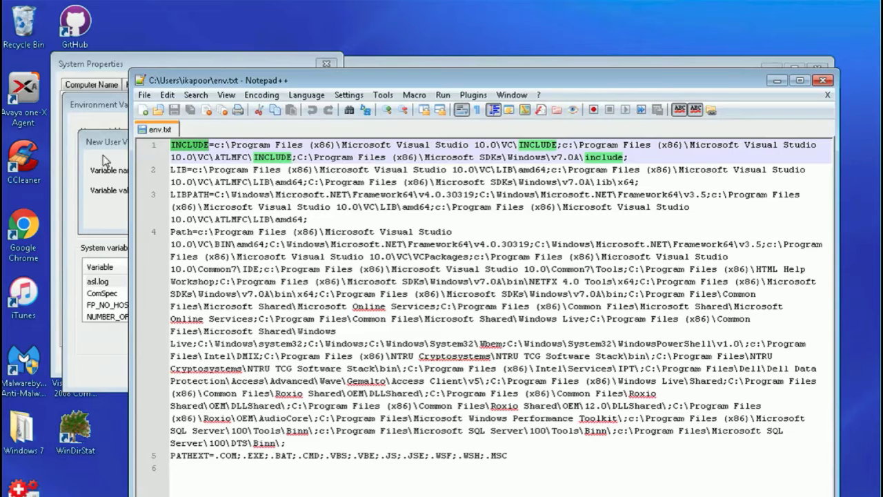
Create user variable INCLUDE with its path value copied from line 1 of env.txt.
{"action": "left_click", "coordinate": [103, 160]}
{"action": "left_click", "coordinate": [181, 172]}
{"action": "key", "text": "ctrl+v"}
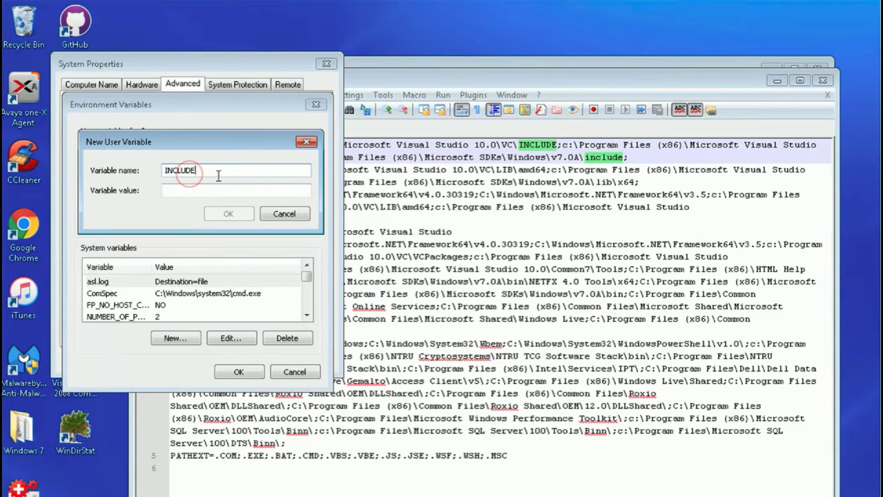
{"action": "left_click", "coordinate": [407, 182]}
{"action": "left_click", "coordinate": [215, 145]}
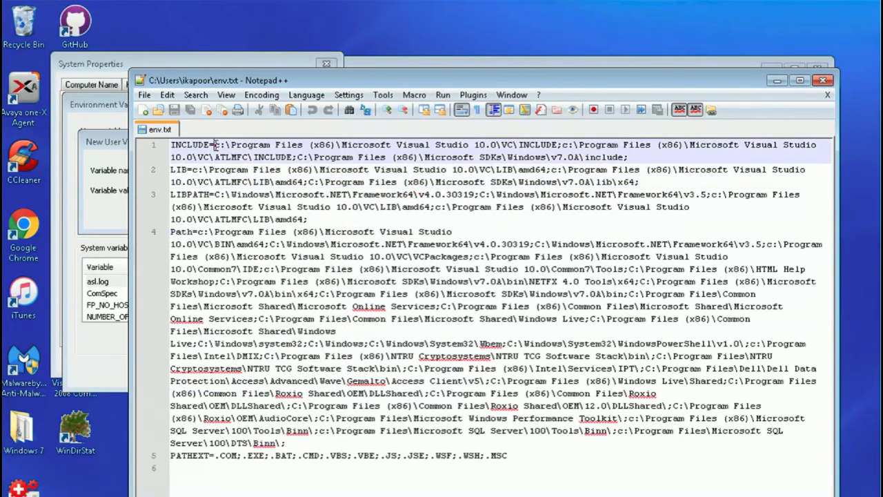
{"action": "left_click_drag", "start_coordinate": [215, 145], "coordinate": [629, 158]}
{"action": "key", "text": "ctrl+c"}
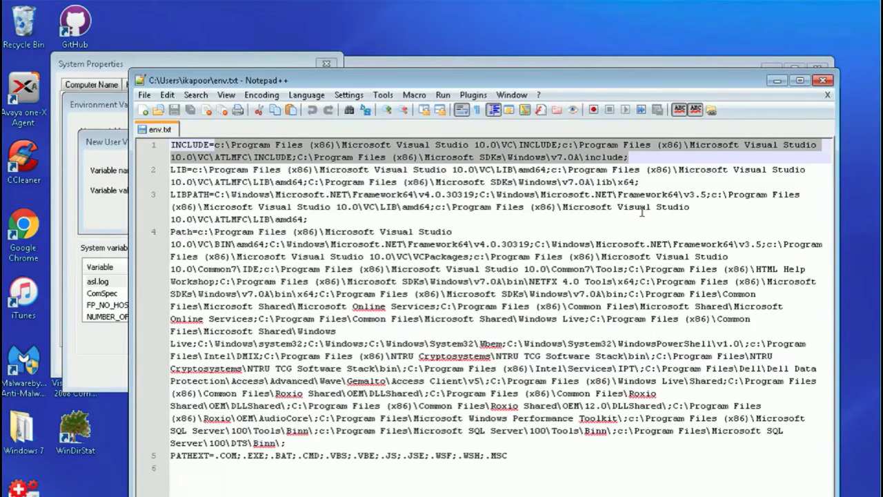
{"action": "left_click", "coordinate": [111, 183]}
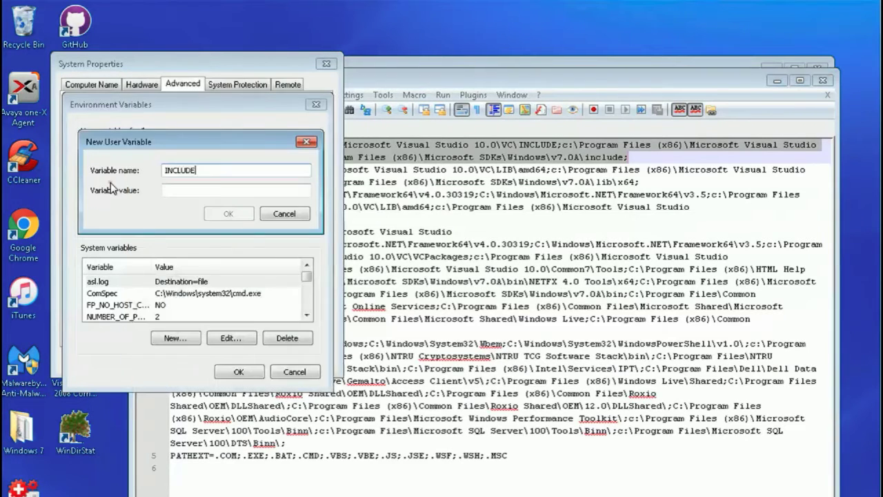
{"action": "key", "text": "ctrl+v"}
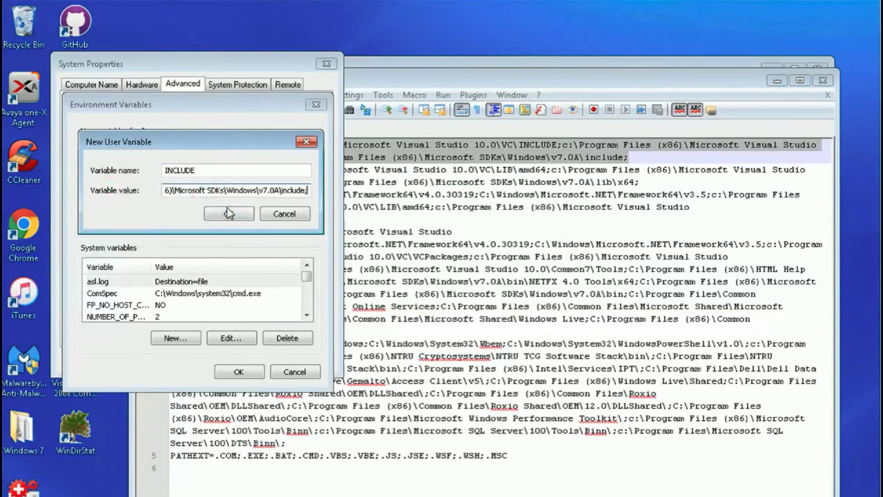
{"action": "left_click", "coordinate": [229, 214]}
Create user variable LIB with its path value copied from line 2 of env.txt.
{"action": "left_click", "coordinate": [175, 220]}
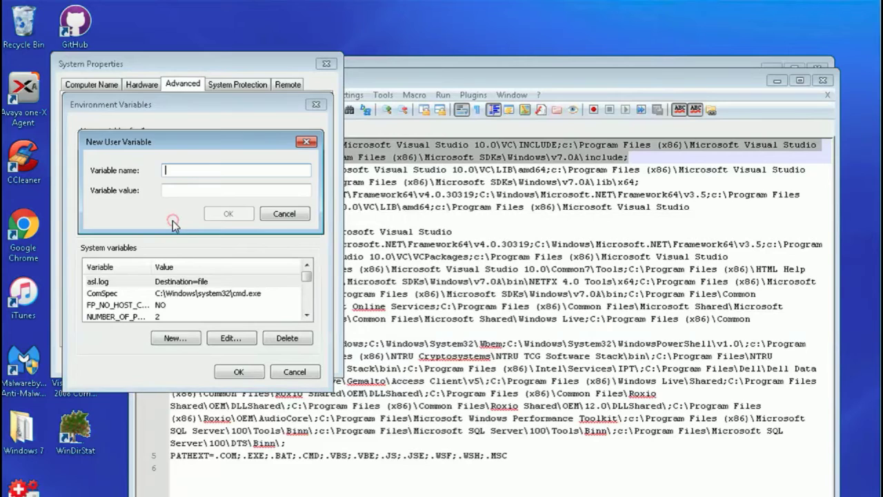
{"action": "left_click", "coordinate": [427, 196]}
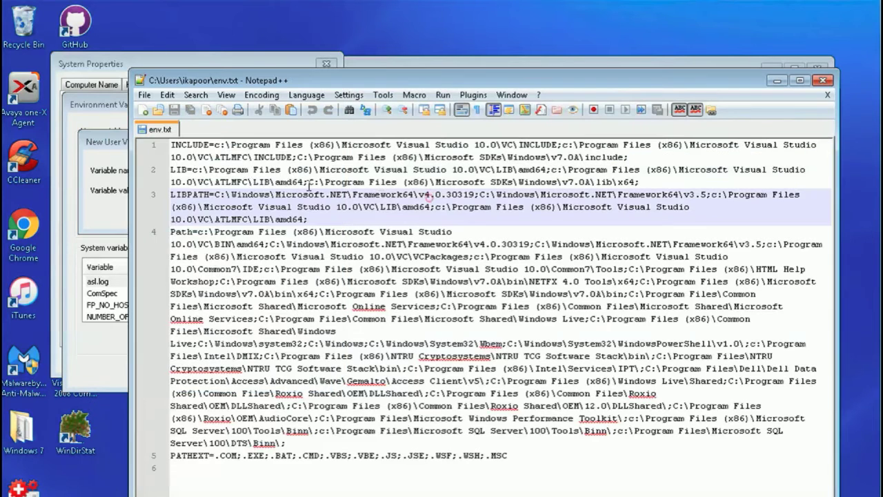
{"action": "double_click", "coordinate": [180, 169]}
{"action": "key", "text": "ctrl+c"}
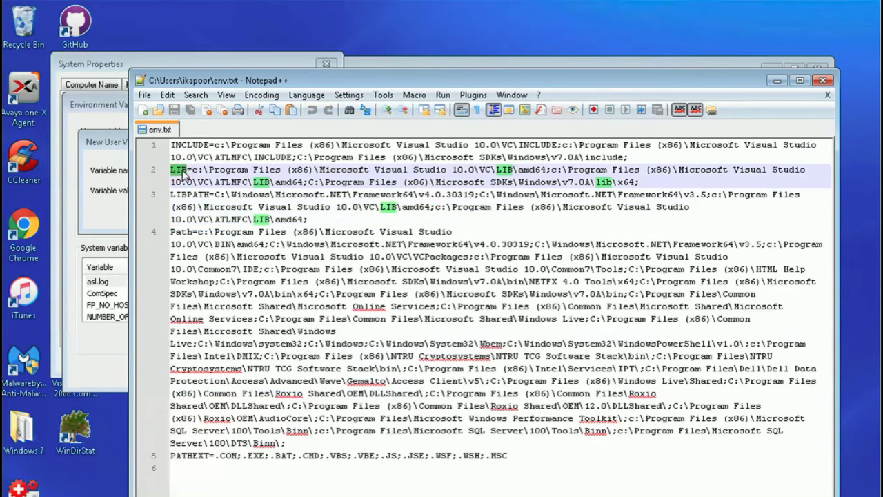
{"action": "left_click", "coordinate": [103, 190]}
{"action": "key", "text": "ctrl+v"}
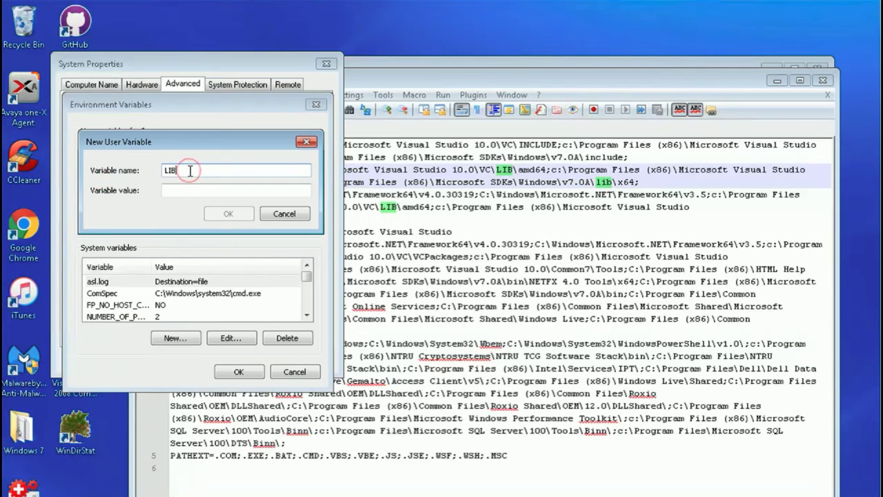
{"action": "left_click", "coordinate": [354, 207]}
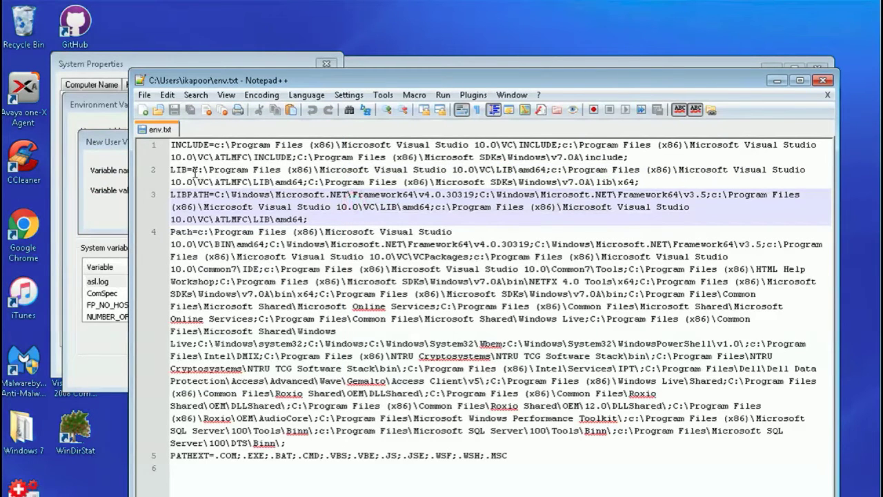
{"action": "left_click_drag", "start_coordinate": [194, 169], "coordinate": [641, 183]}
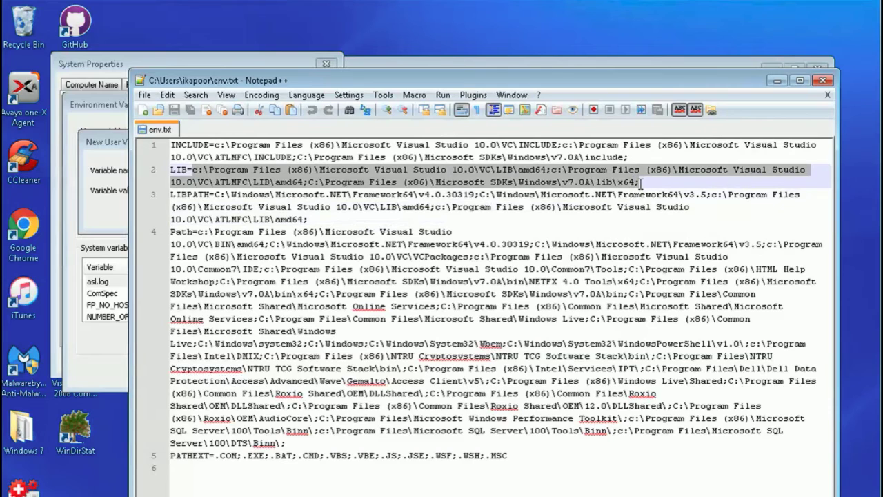
{"action": "left_click", "coordinate": [100, 200]}
{"action": "left_click", "coordinate": [231, 191]}
{"action": "type", "text": "c:\\Program Files (x86)\\Microsoft Visual Studio 10.0\\VC\\LIB\\amd64;c:\\Program Files (x86)\\Microsoft Visual Studio 10.0\\VC\\ATLMFC\\LIB\\amd64;c:\\Program Files (x86)\\Microsoft SDKs\\Windows\\v7.0A\\lib\\x64;"}
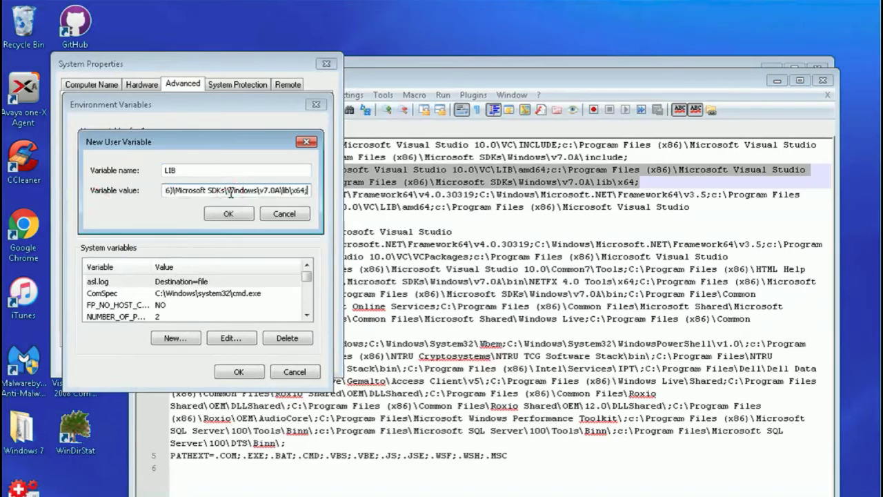
{"action": "left_click", "coordinate": [228, 215]}
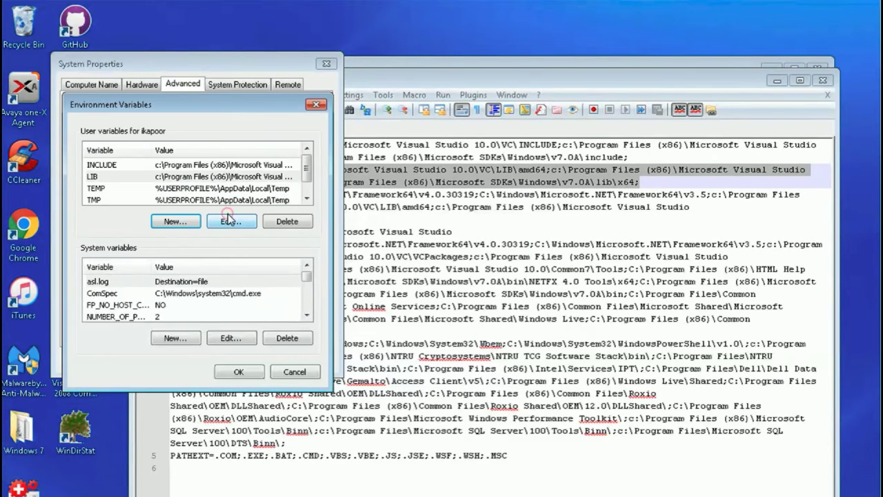
Start a new user variable named PATH and select the Path value on line 4 of env.txt.
{"action": "left_click", "coordinate": [174, 219]}
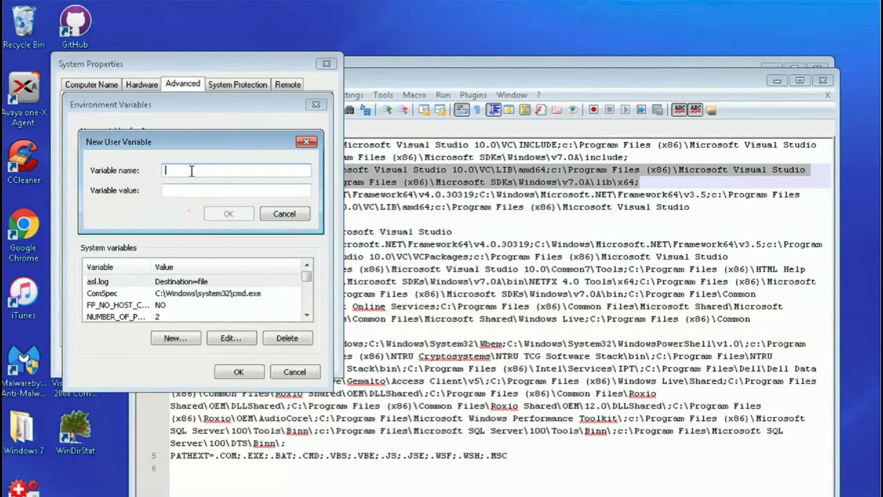
{"action": "left_click", "coordinate": [446, 244]}
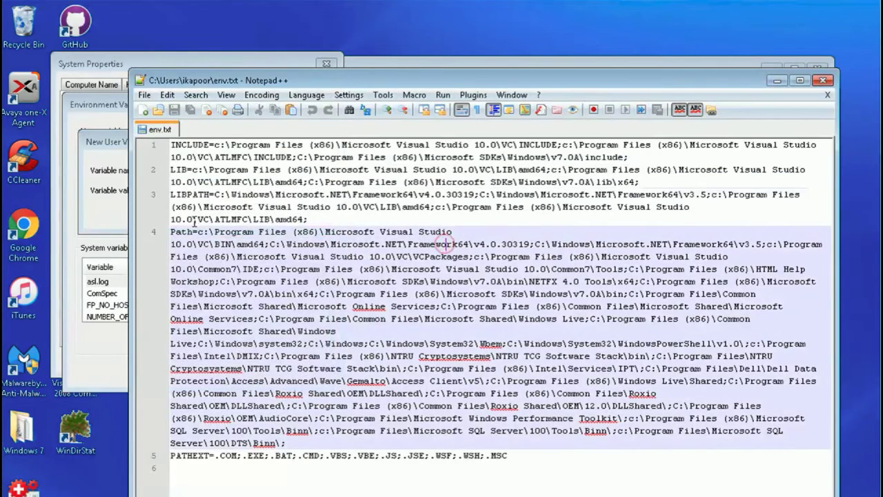
{"action": "left_click", "coordinate": [116, 211]}
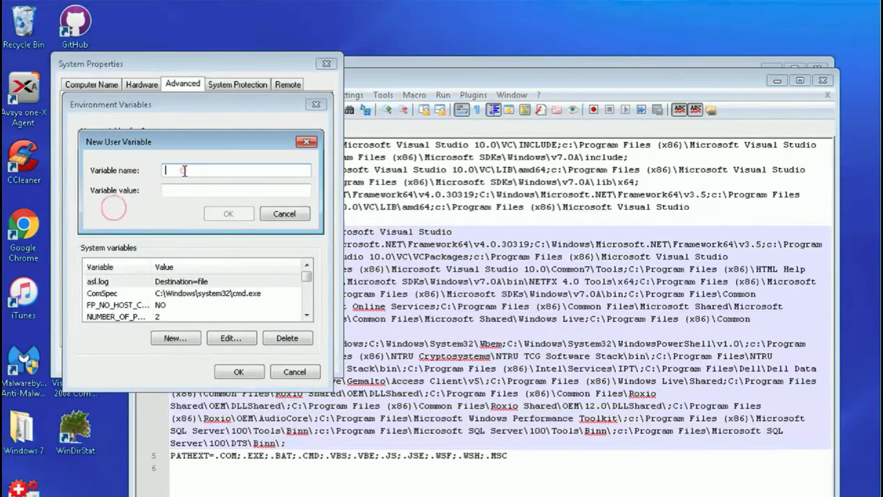
{"action": "left_click", "coordinate": [184, 170]}
{"action": "type", "text": "PATH"}
{"action": "left_click", "coordinate": [377, 227]}
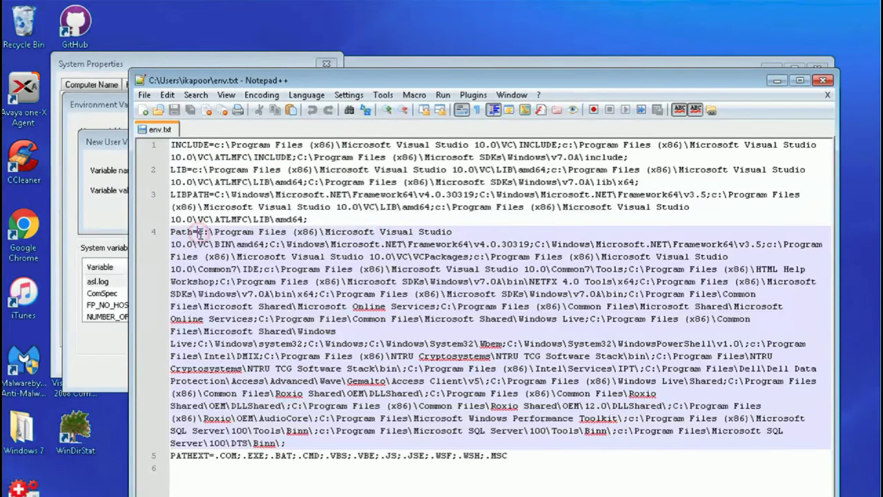
{"action": "left_click_drag", "start_coordinate": [198, 233], "coordinate": [199, 349]}
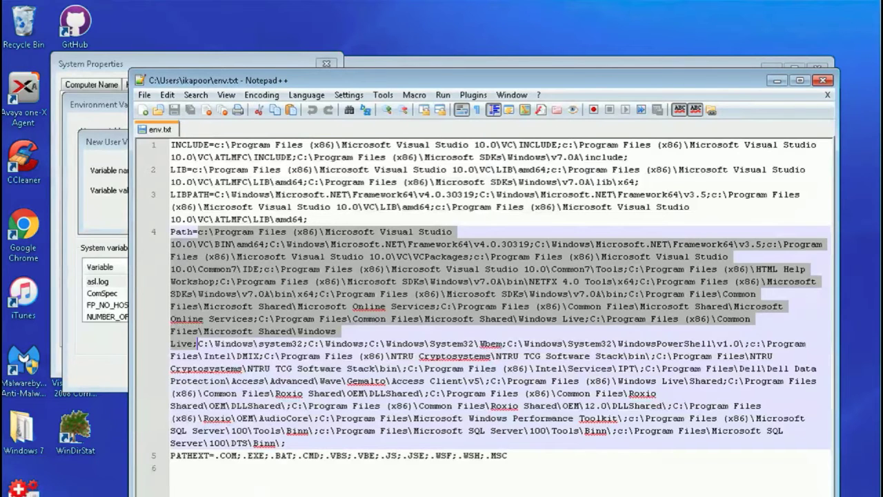
Paste the copied Path text as PATH's value and confirm both the variable and Environment Variables dialogs.
{"action": "key", "text": "alt+Tab"}
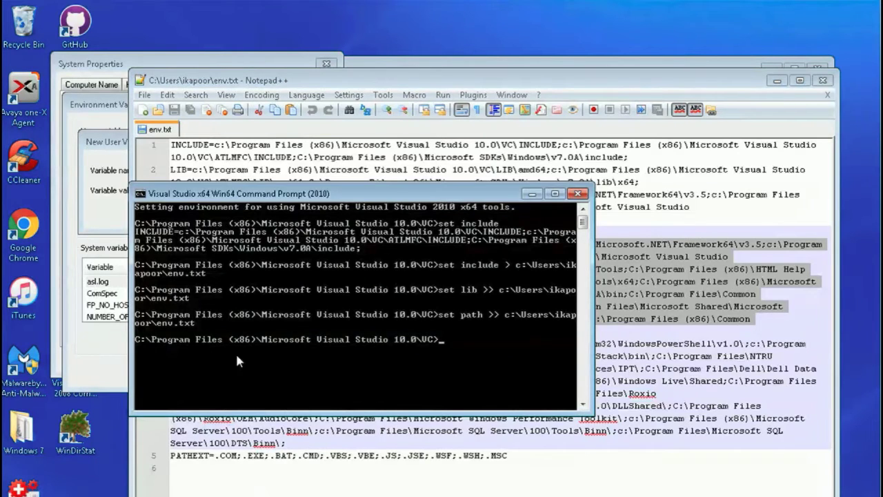
{"action": "left_click", "coordinate": [532, 194]}
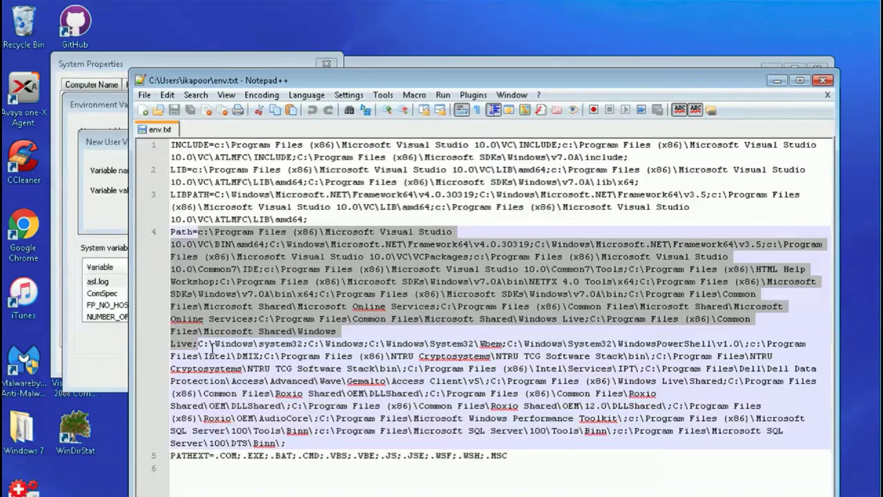
{"action": "right_click", "coordinate": [300, 276]}
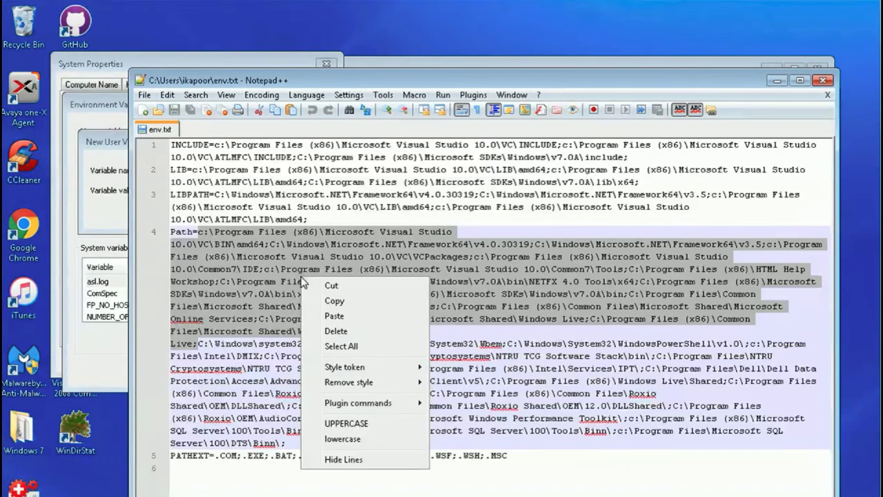
{"action": "left_click", "coordinate": [307, 294]}
{"action": "key", "text": "alt+Tab"}
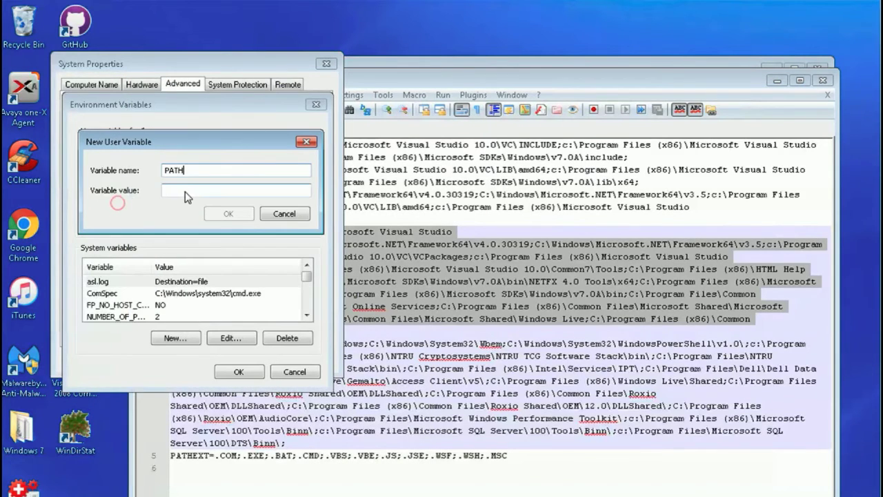
{"action": "left_click", "coordinate": [185, 191]}
{"action": "key", "text": "ctrl+v"}
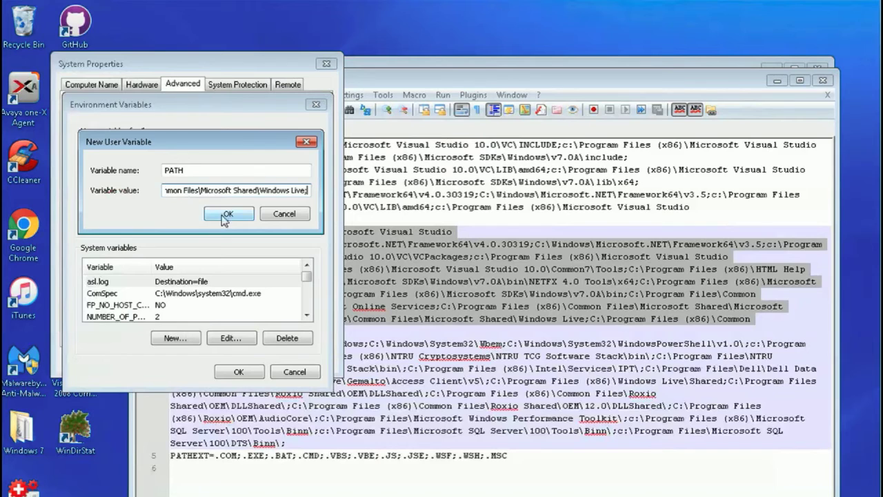
{"action": "left_click", "coordinate": [229, 214]}
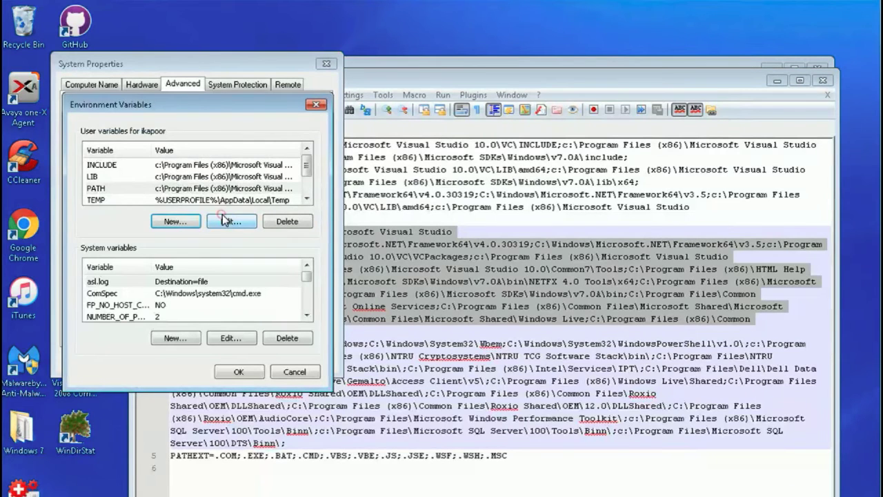
{"action": "left_click", "coordinate": [234, 372]}
{"action": "key", "text": "alt+Tab"}
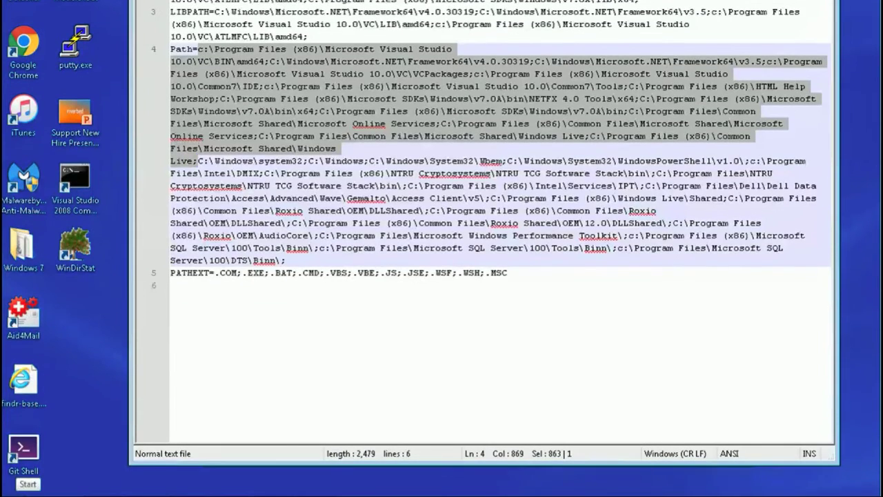
Launch OPNET Modeler 17.5 (64-Bit) from the OPNET Modeler 17.5 program folder.
{"action": "left_click", "coordinate": [18, 485]}
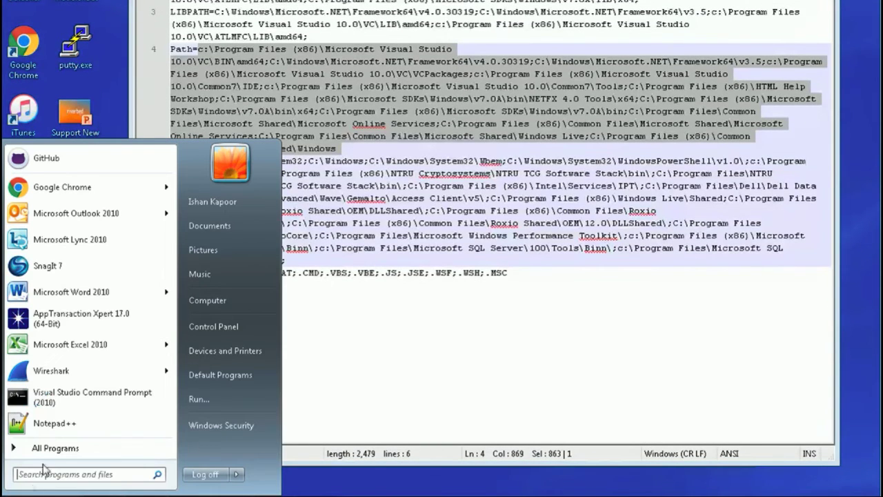
{"action": "left_click", "coordinate": [48, 448]}
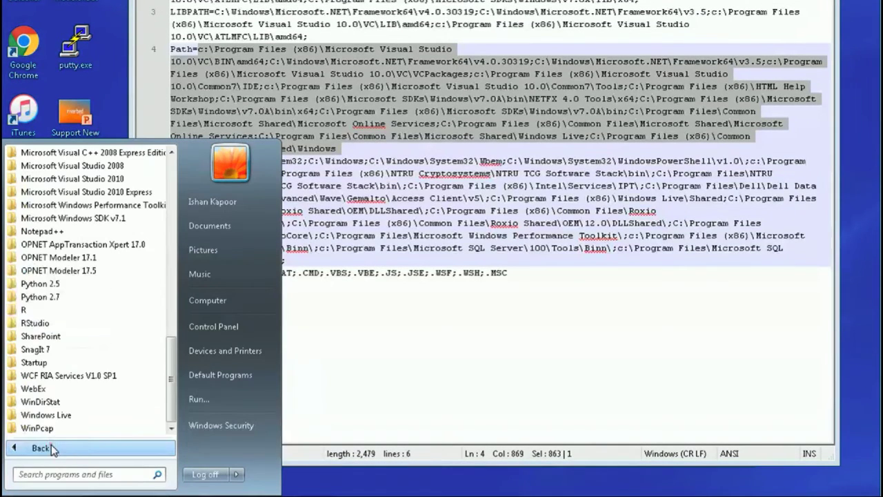
{"action": "left_click", "coordinate": [88, 270]}
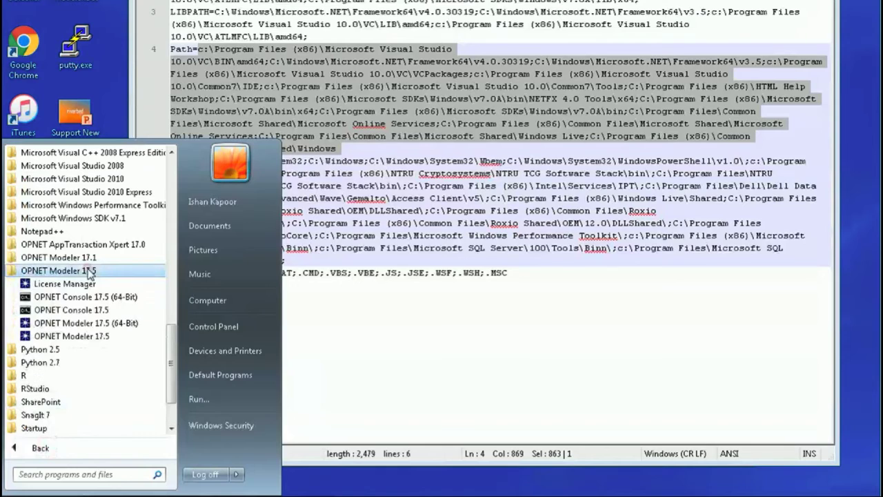
{"action": "left_click", "coordinate": [102, 324]}
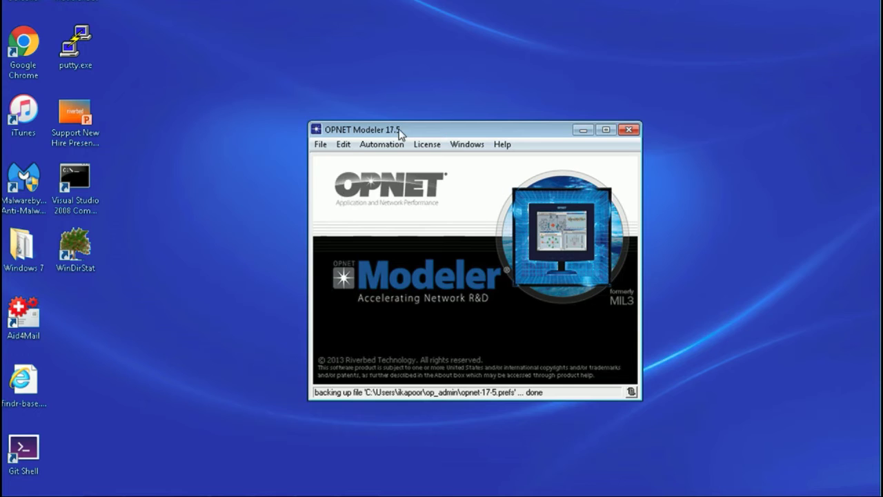
Open the WLAN example project from the File menu's project list.
{"action": "left_click_drag", "start_coordinate": [399, 131], "coordinate": [361, 84]}
{"action": "left_click", "coordinate": [294, 106]}
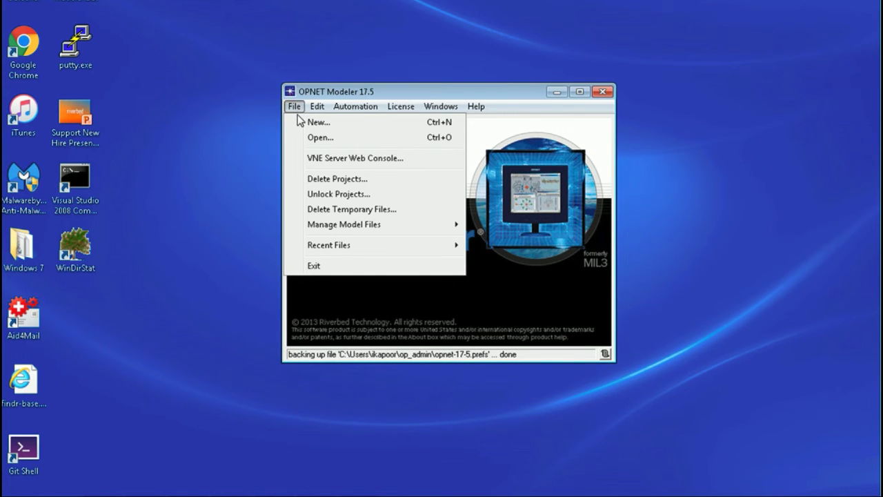
{"action": "left_click", "coordinate": [311, 137]}
{"action": "left_click", "coordinate": [399, 308]}
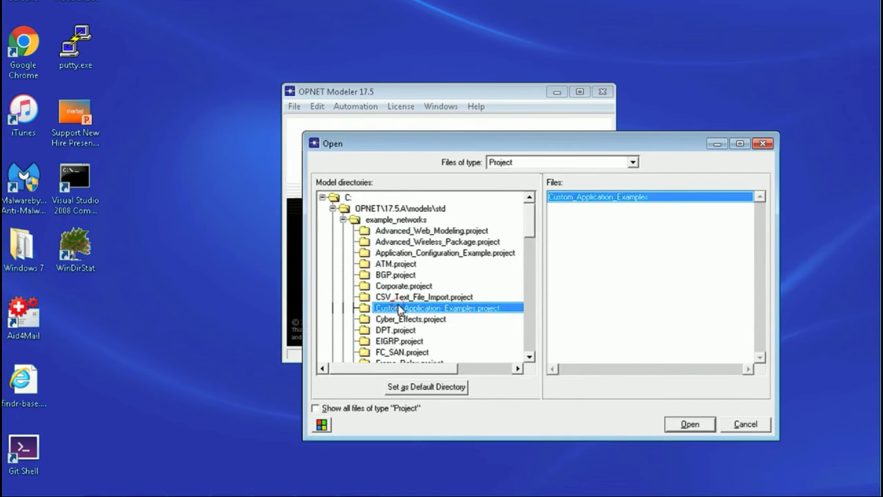
{"action": "key", "text": "w"}
{"action": "key", "text": "l"}
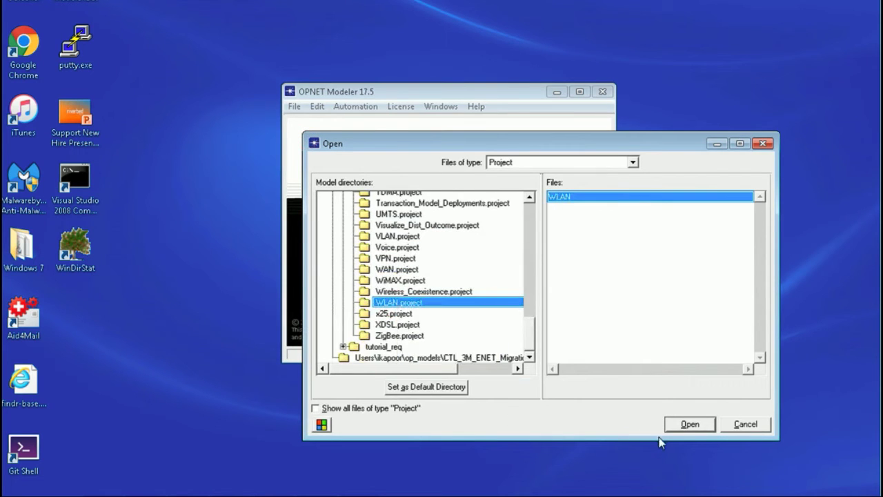
{"action": "left_click", "coordinate": [689, 424]}
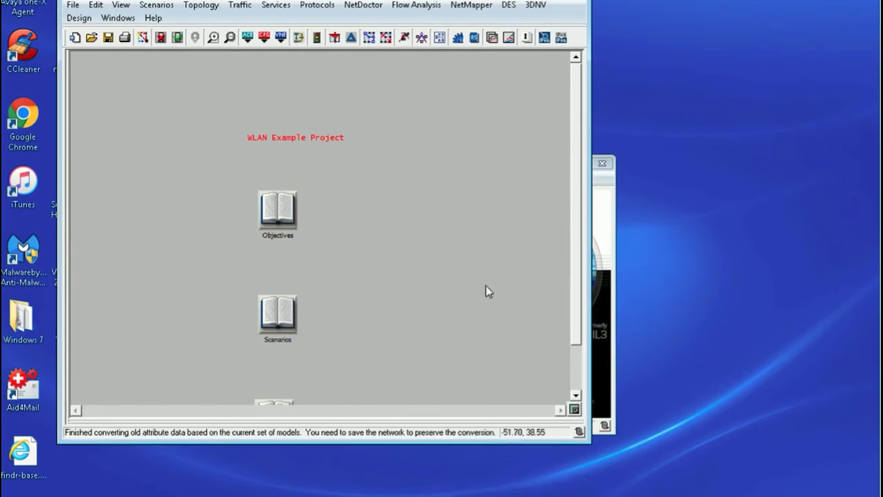
Switch to the PCF_vs_DCF scenario to show the workstations-and-AP network.
{"action": "left_click", "coordinate": [156, 5]}
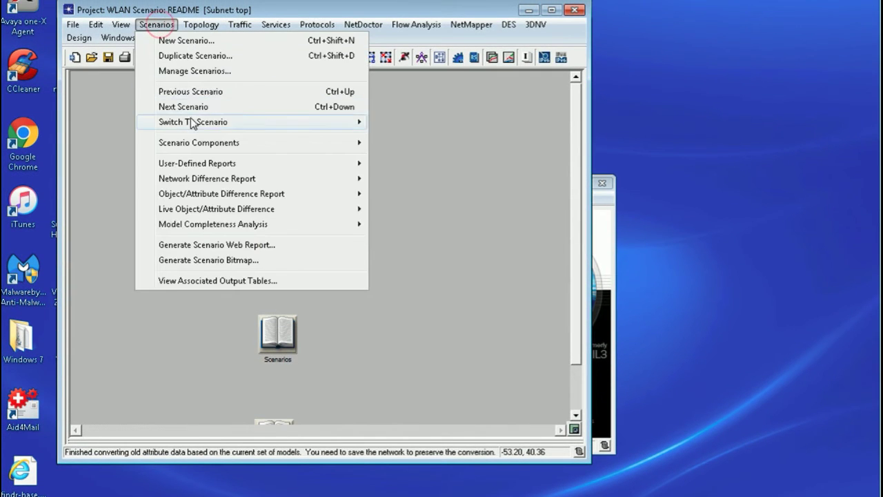
{"action": "mouse_move", "coordinate": [193, 123]}
{"action": "left_click", "coordinate": [443, 185]}
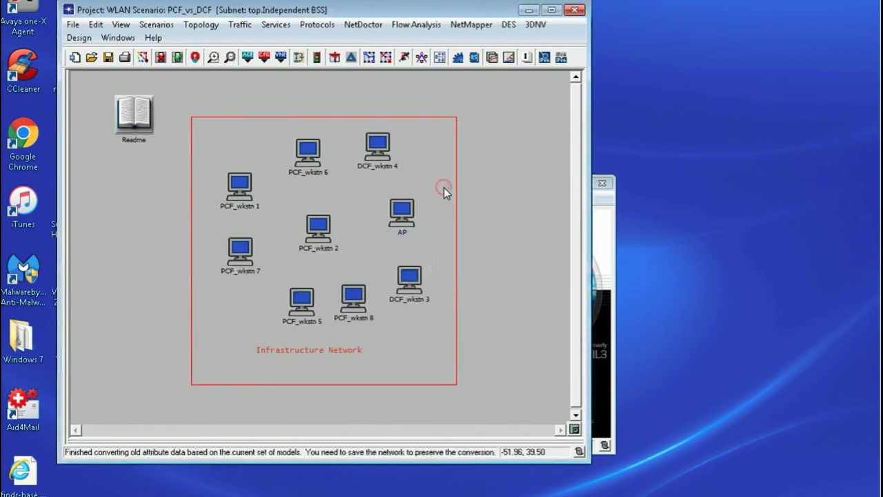
Enable Force model recompilation under Execution > Advanced > Compilation and run the simulation.
{"action": "left_click", "coordinate": [404, 58]}
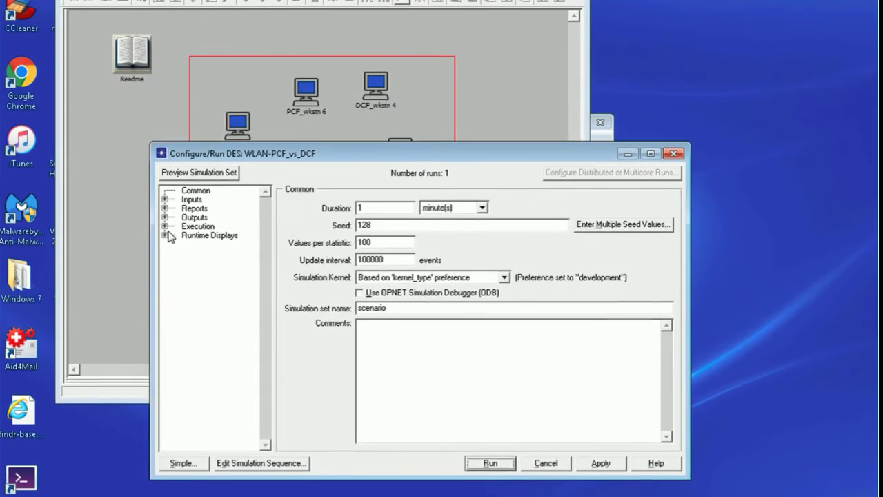
{"action": "left_click", "coordinate": [164, 238]}
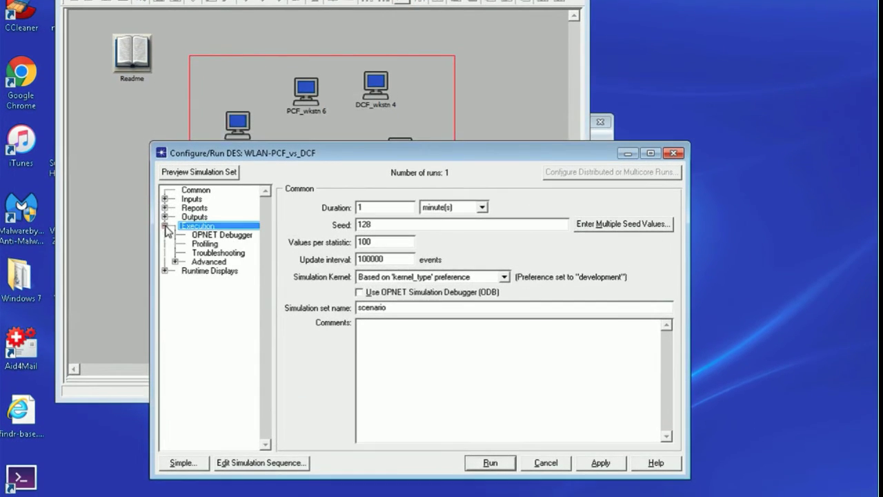
{"action": "left_click", "coordinate": [175, 262]}
{"action": "left_click", "coordinate": [219, 308]}
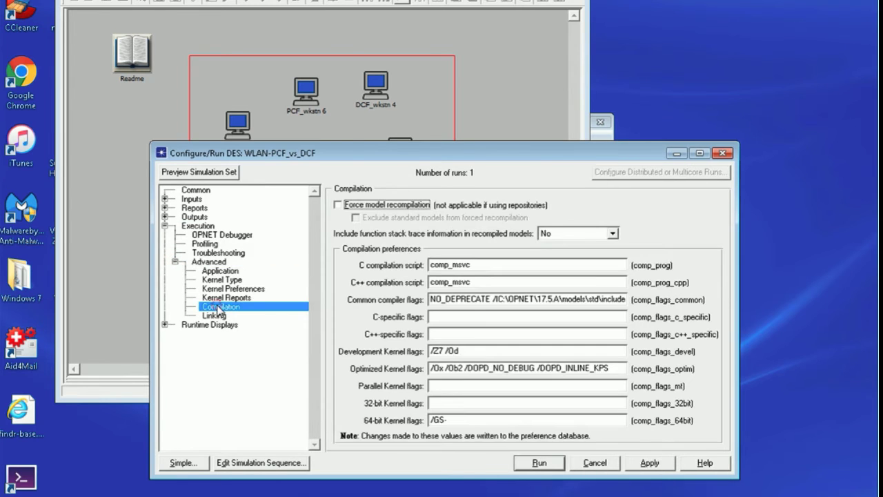
{"action": "left_click", "coordinate": [373, 206]}
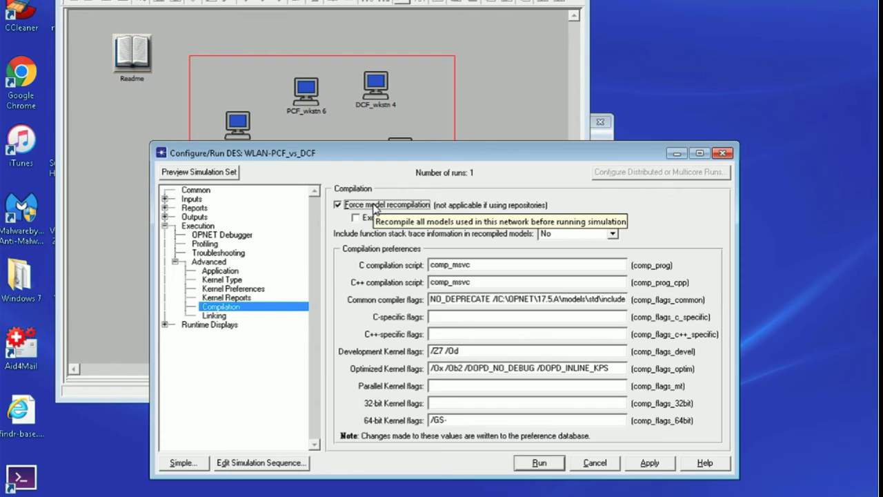
{"action": "left_click", "coordinate": [528, 464]}
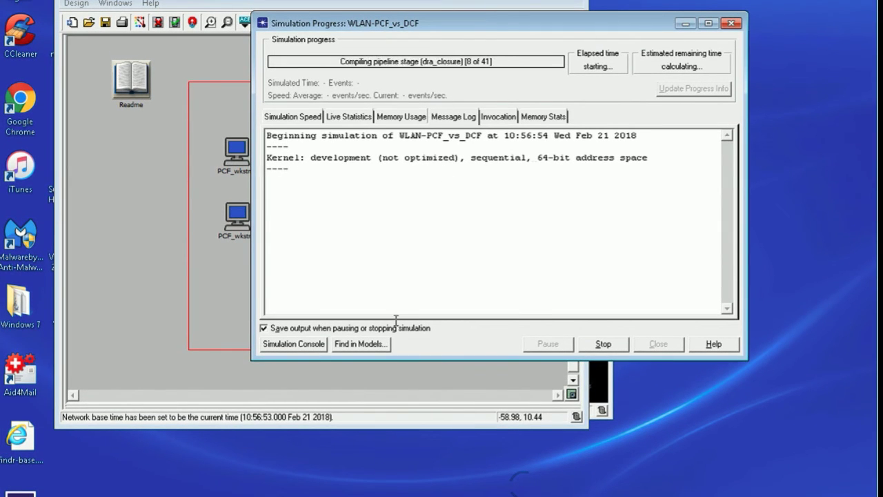
Watch the run finish in the Simulation Console and dismiss the Next Steps note.
{"action": "left_click", "coordinate": [306, 345]}
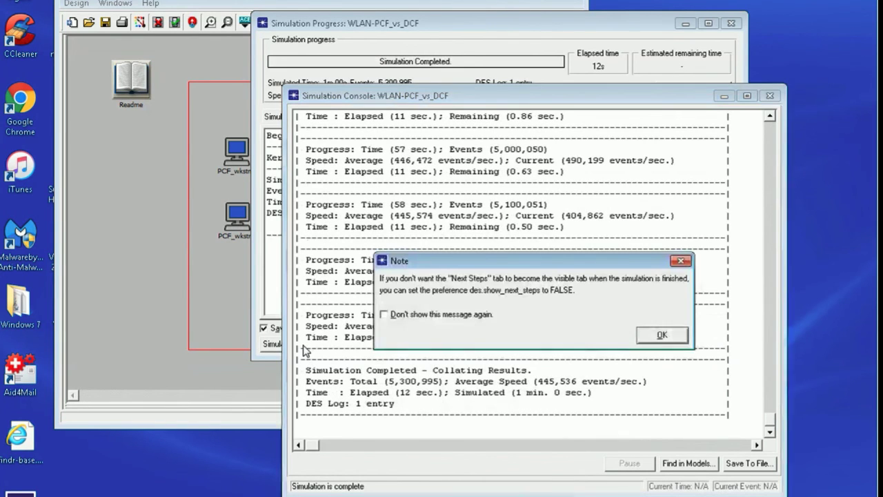
{"action": "left_click", "coordinate": [662, 334]}
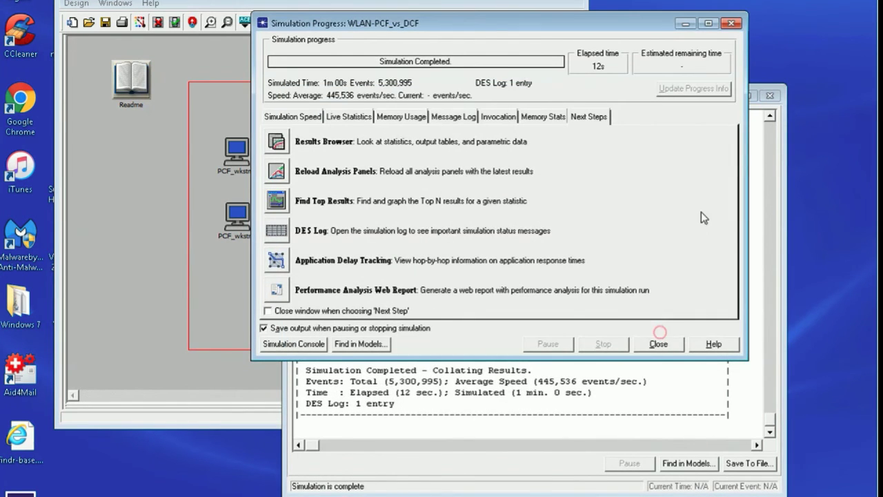